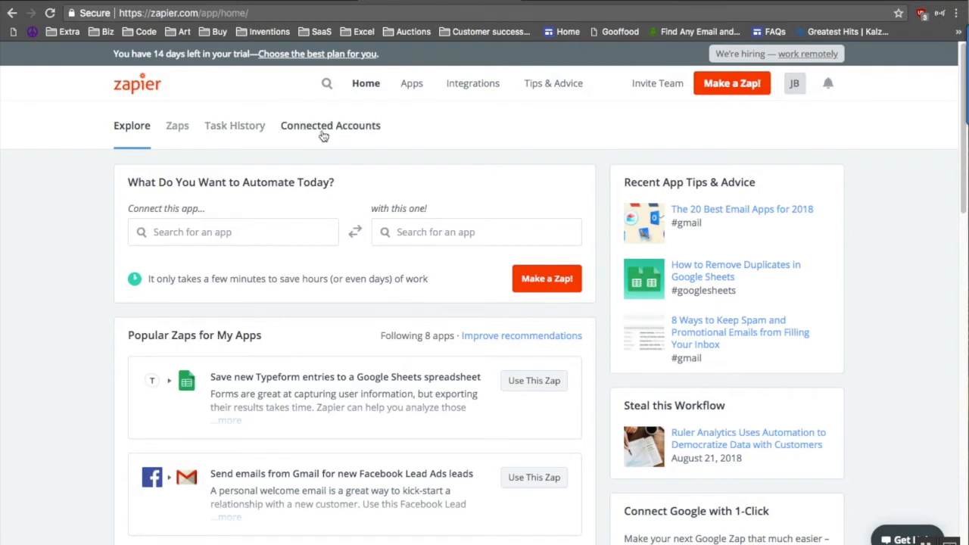
Disconnect the existing Gmail and Google Sheets connections from the connected accounts.
click(323, 130)
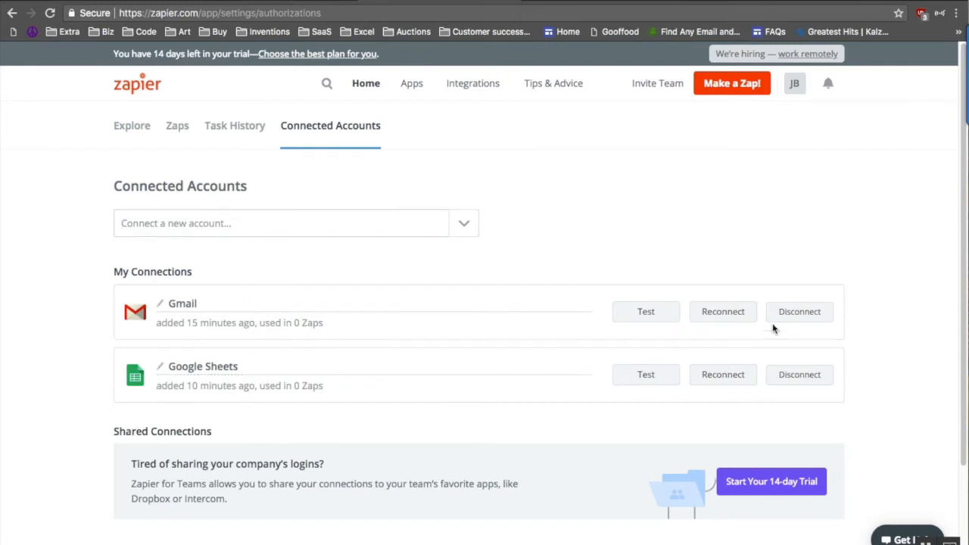
click(795, 316)
click(795, 317)
click(794, 316)
click(794, 316)
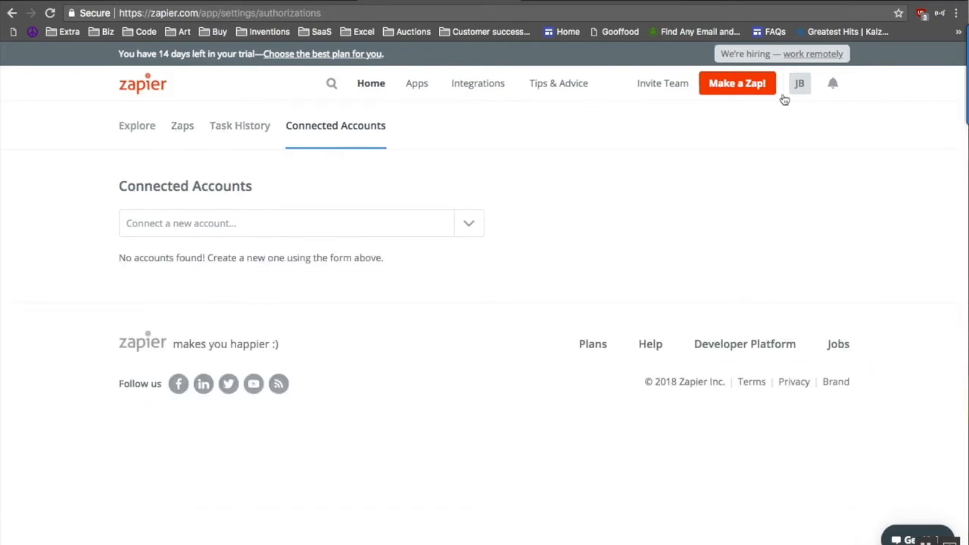
Create a new zap and name it "search email make row in spread sheet".
click(734, 89)
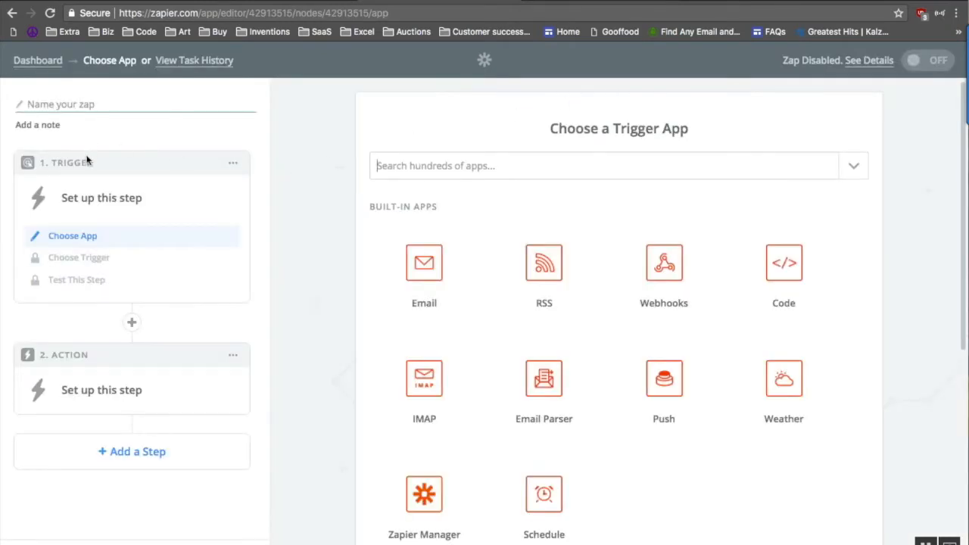
click(70, 104)
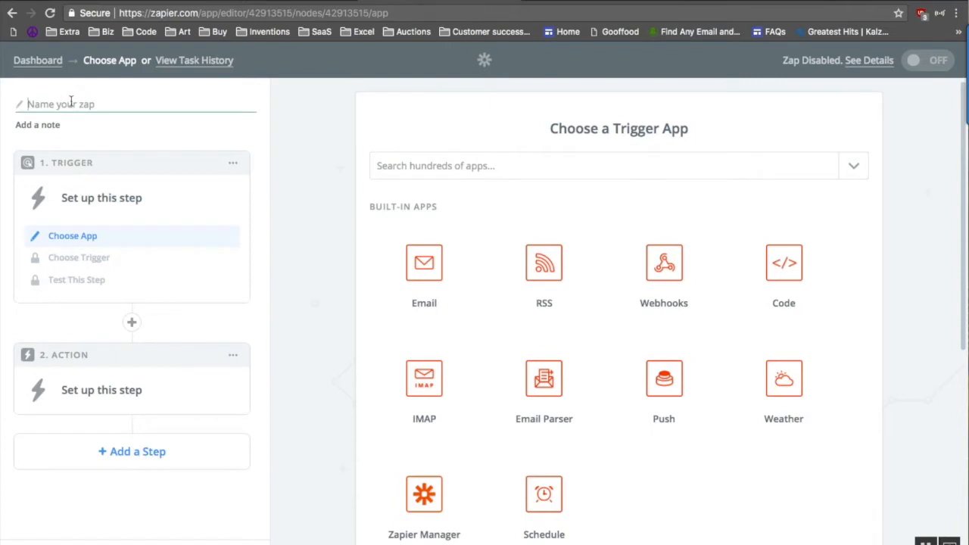
text(S)
key(BackSpace)
text(Sear)
text(ch exam make)
text(search email make row in spe)
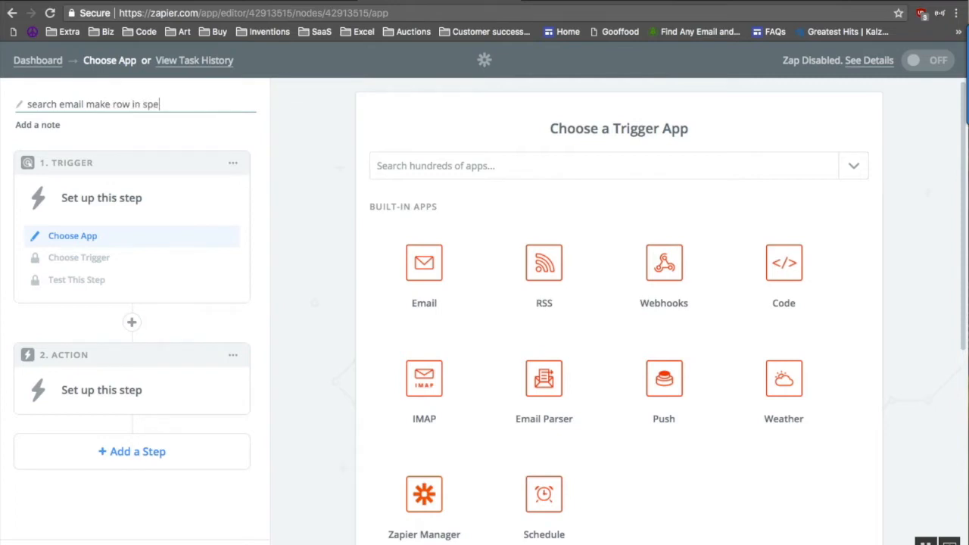
key(BackSpace)
text(read sheet)
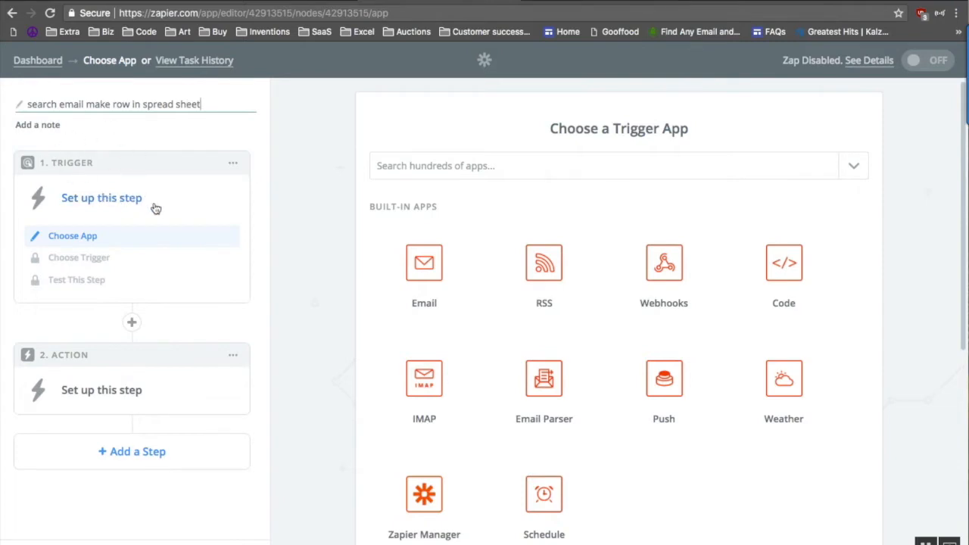
Choose Gmail as the trigger app for the zap's first step.
click(121, 198)
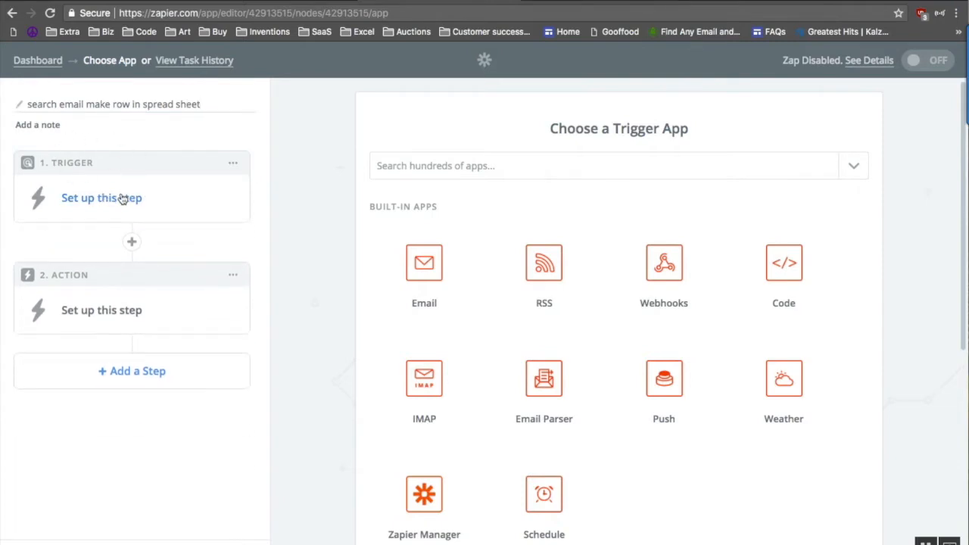
click(496, 165)
text(gm)
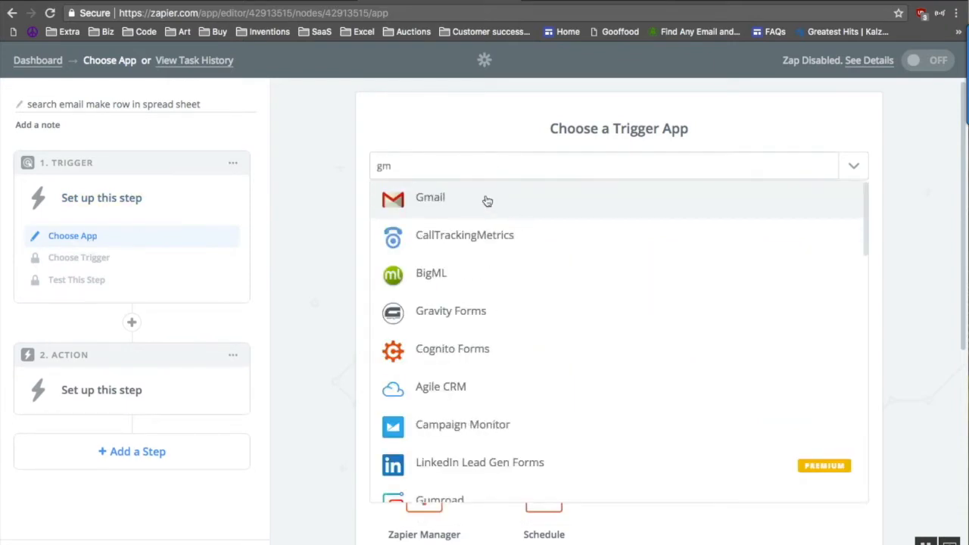
click(487, 200)
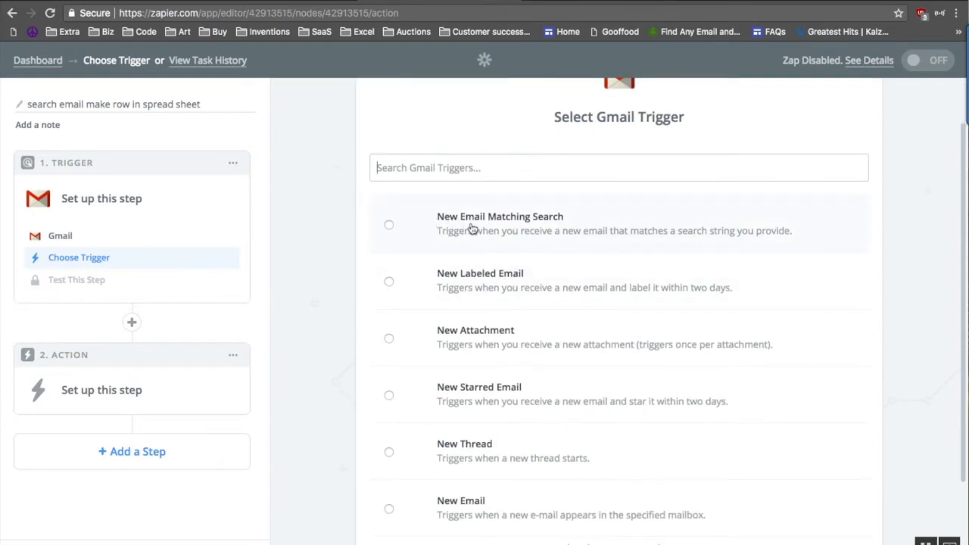
Set the Gmail trigger to New Email Matching Search and save it.
scroll(510, 233, down, 1)
scroll(509, 234, down, 1)
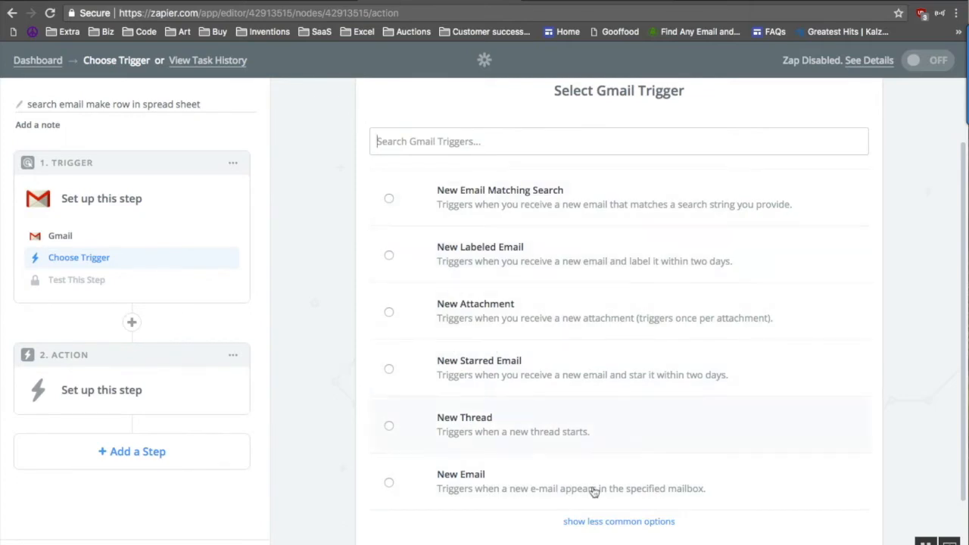
click(618, 522)
scroll(618, 525, down, 3)
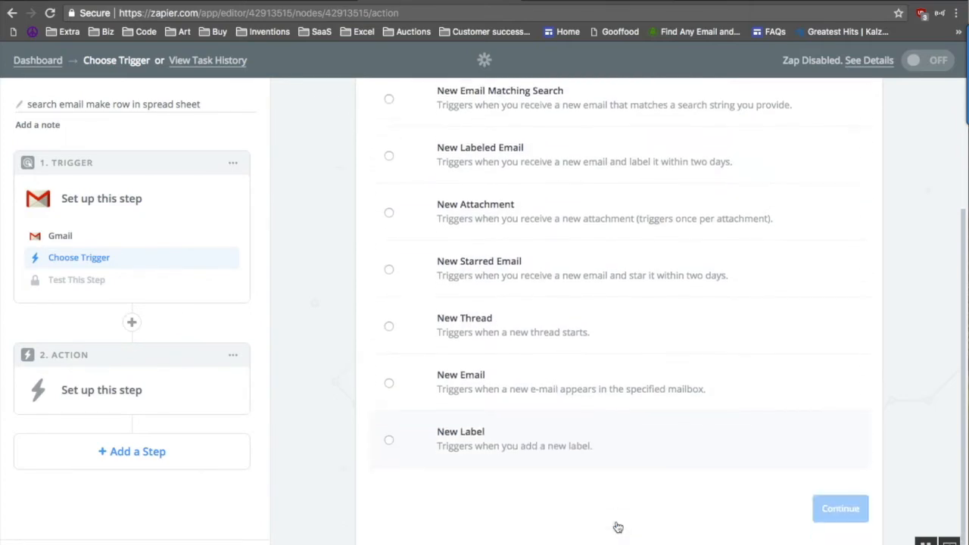
scroll(522, 409, up, 3)
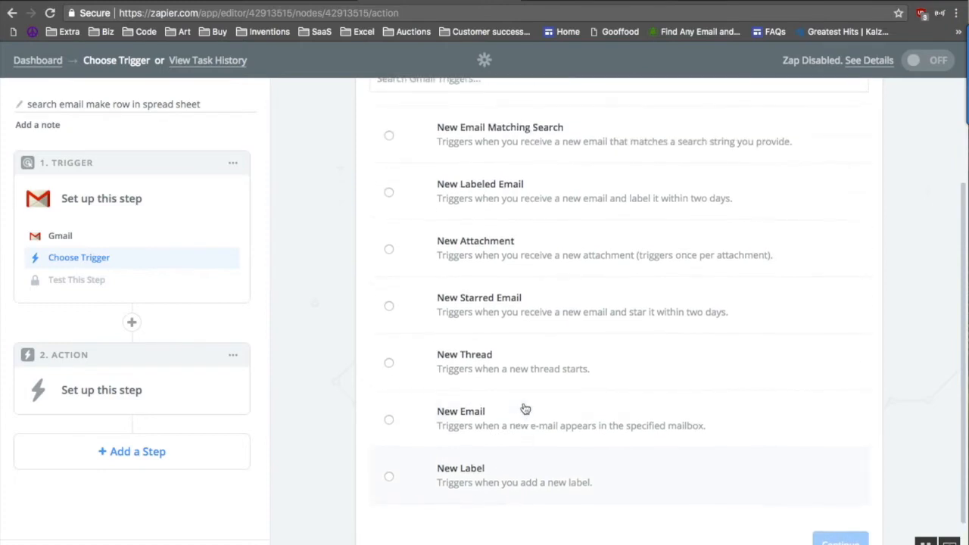
click(390, 188)
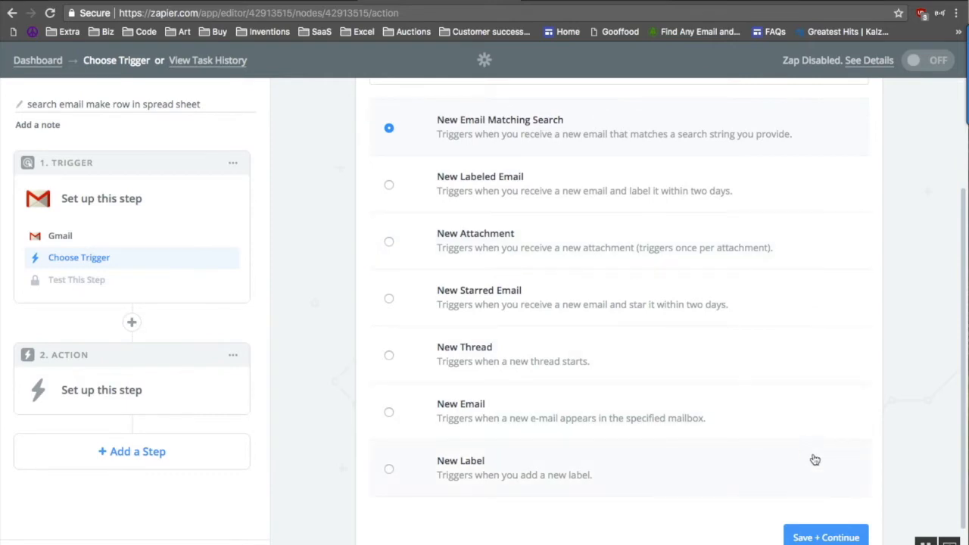
click(814, 537)
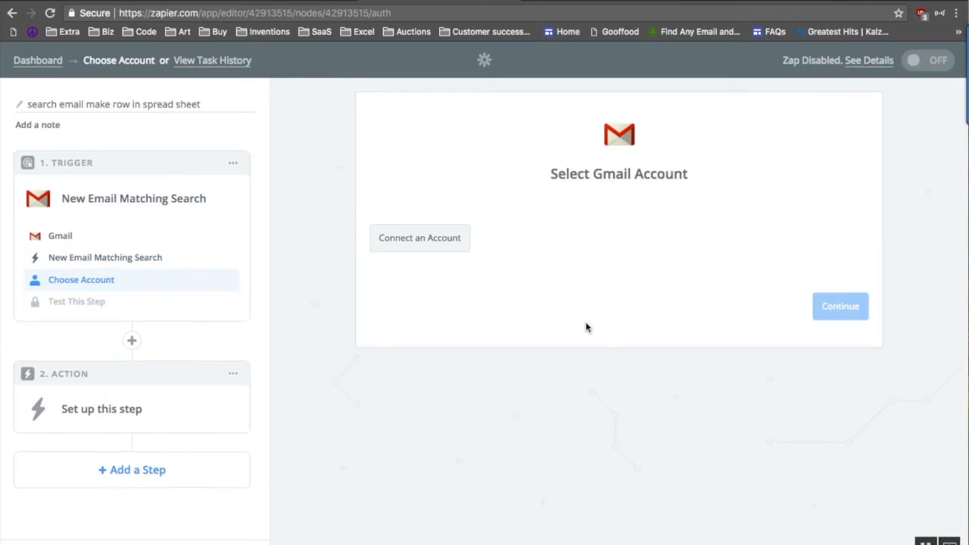
Connect the Google account to the Gmail trigger, allow Zapier access, test the connection and save it.
click(424, 238)
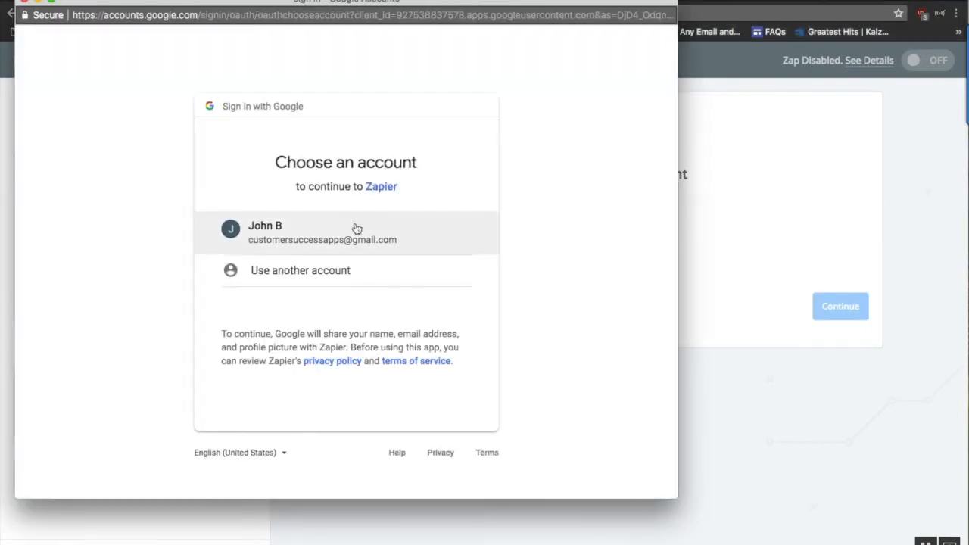
click(305, 231)
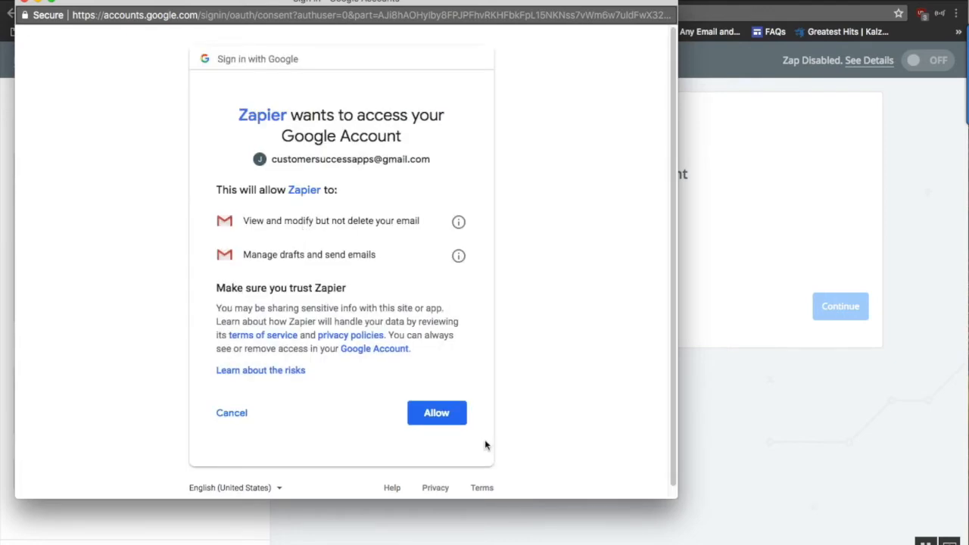
click(450, 413)
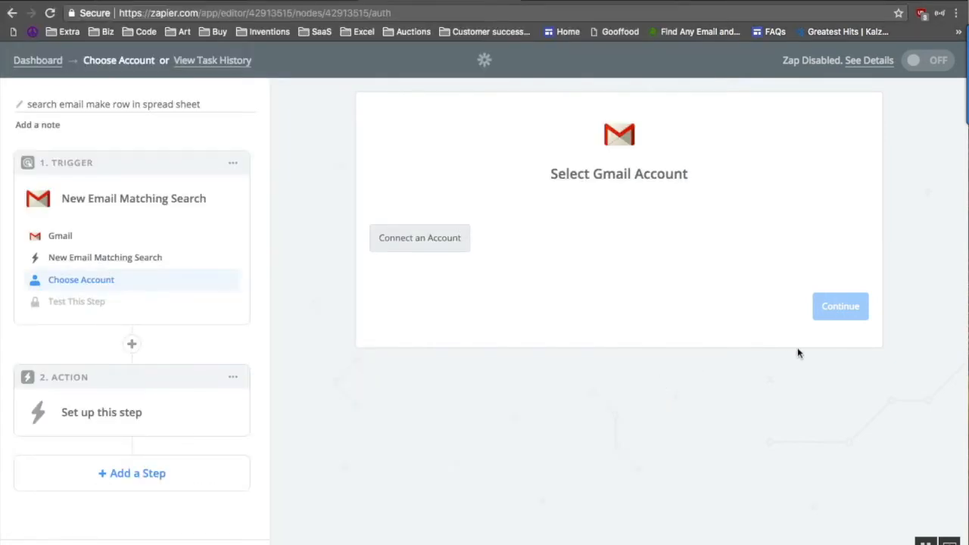
click(828, 245)
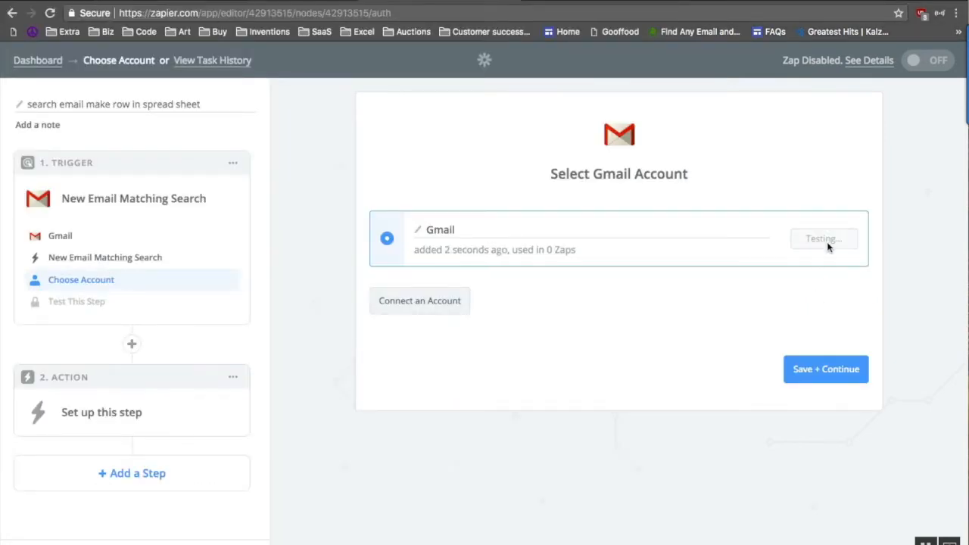
click(809, 371)
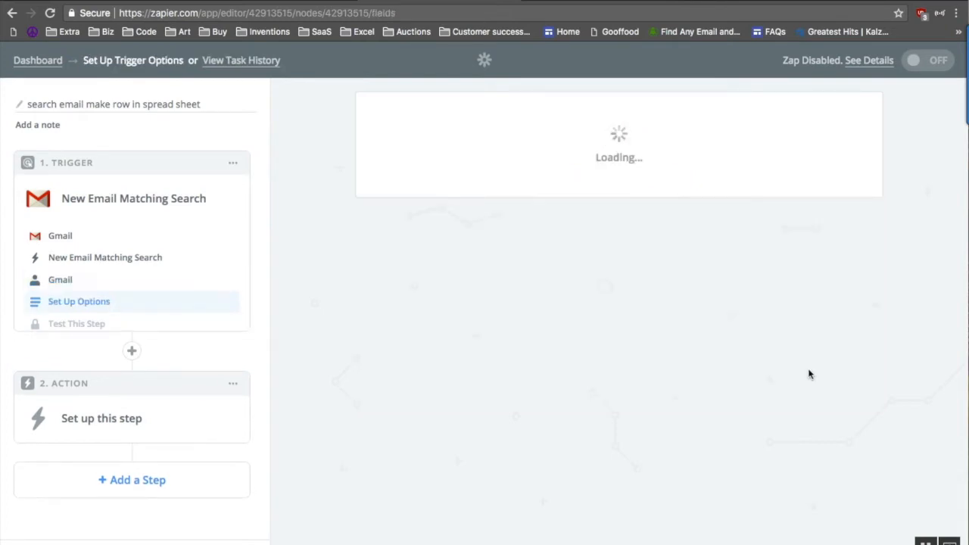
Switch to the Gmail inbox, search the mail for "new customer" and copy that search phrase.
click(487, 270)
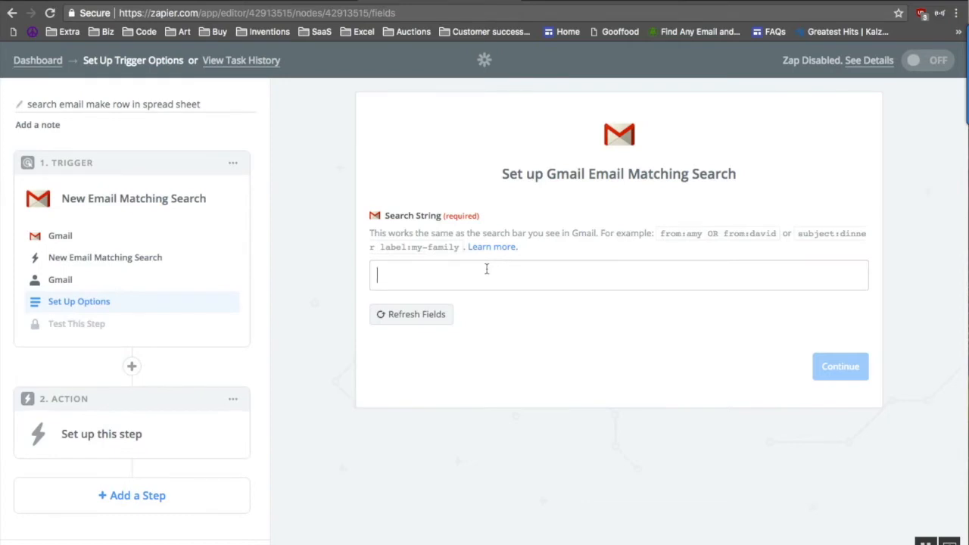
click(157, 1)
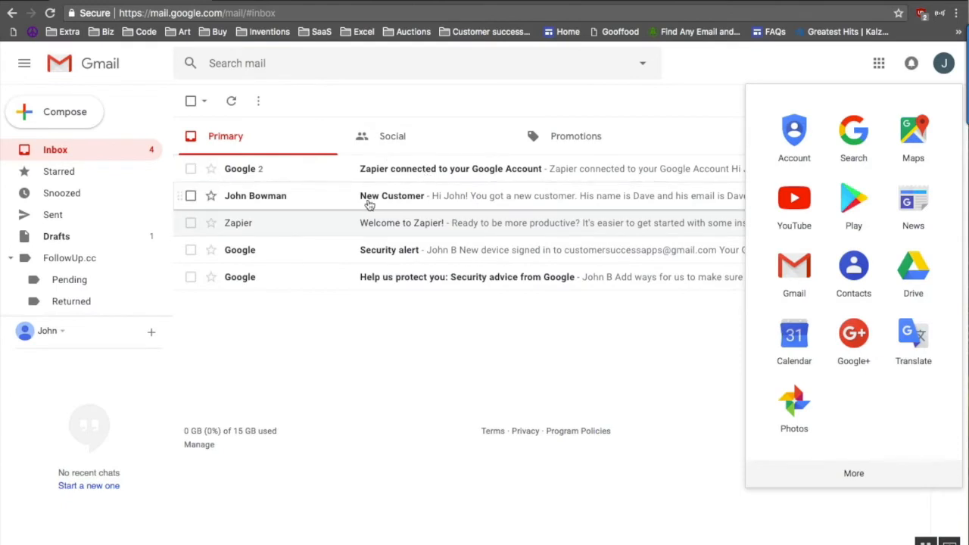
click(260, 67)
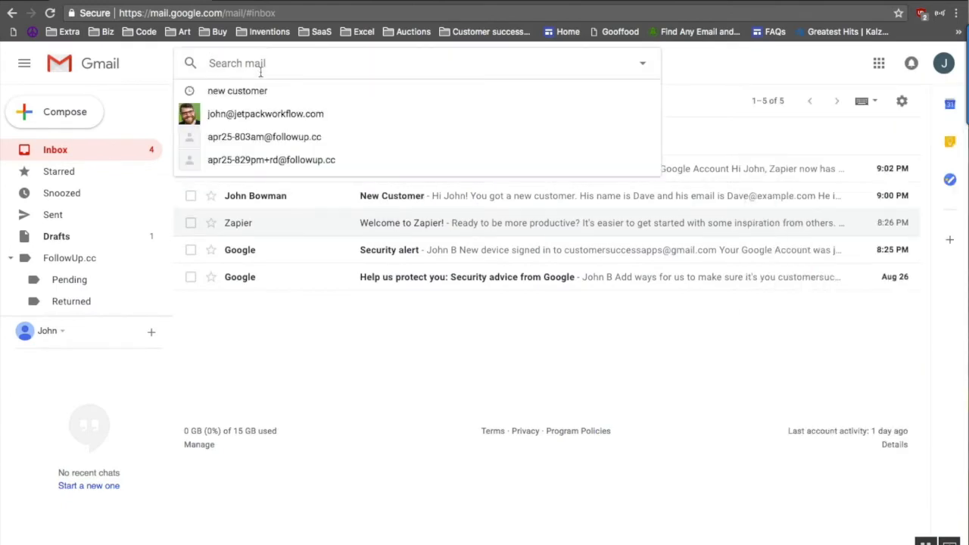
text(new customer)
key(Return)
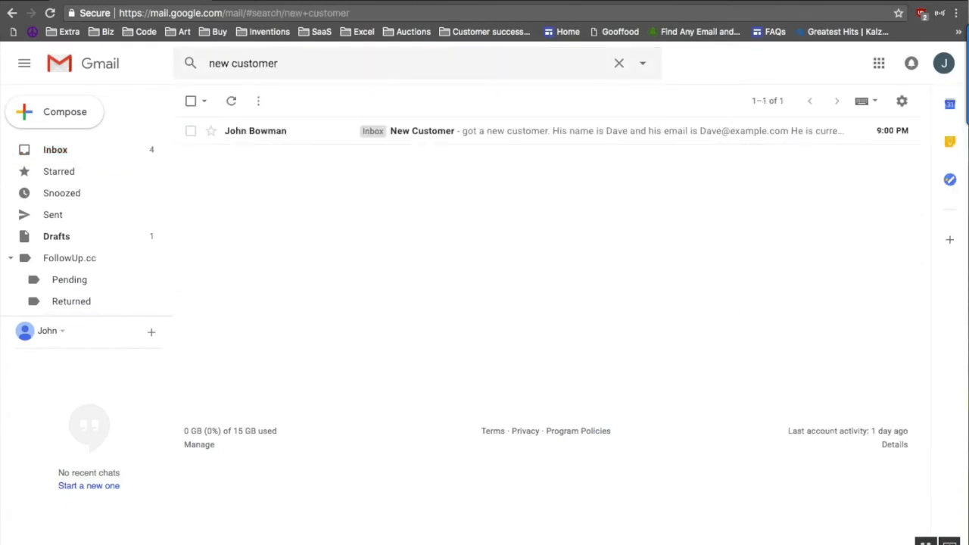
drag(285, 65, 190, 65)
key(ctrl+c)
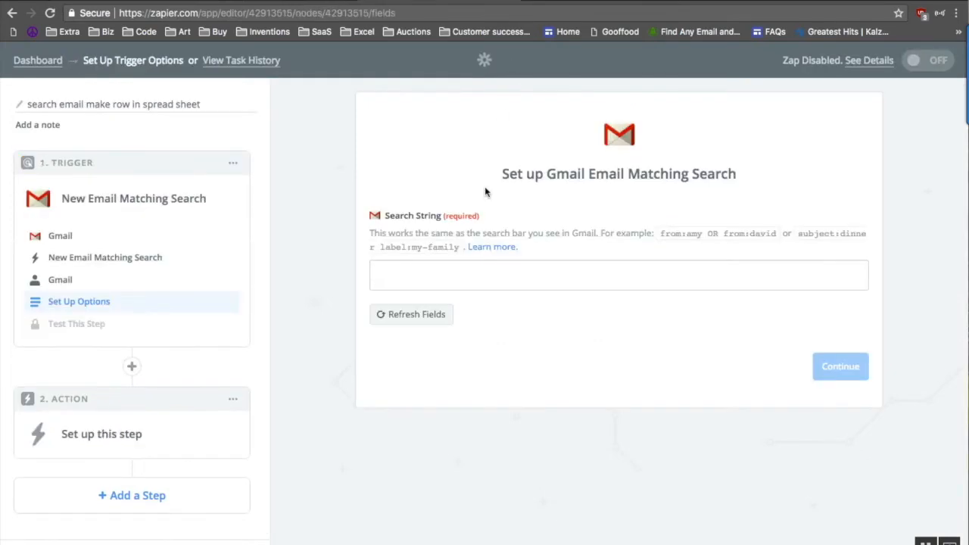
Return to the Zapier editor, set the trigger's search string to "new customer" and continue.
click(417, 281)
key(ctrl+v)
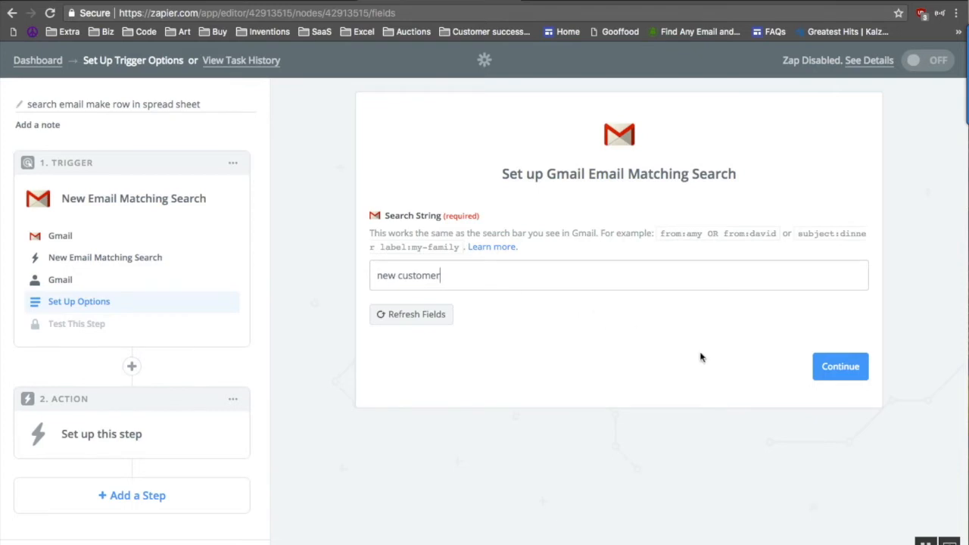
click(858, 379)
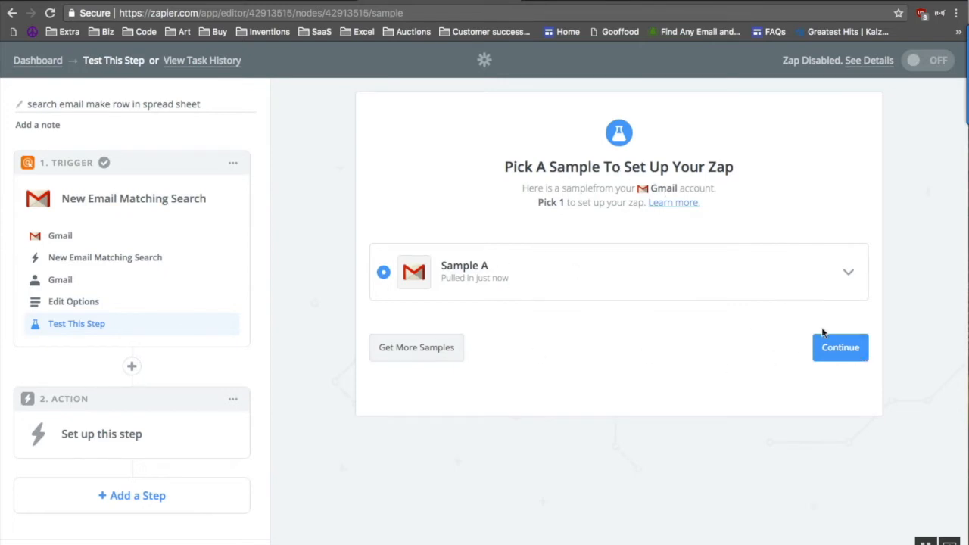
Examine the email fields of Sample A, including the plain-text body, and accept it as the trigger sample.
click(848, 274)
scroll(747, 309, down, 3)
scroll(746, 310, down, 6)
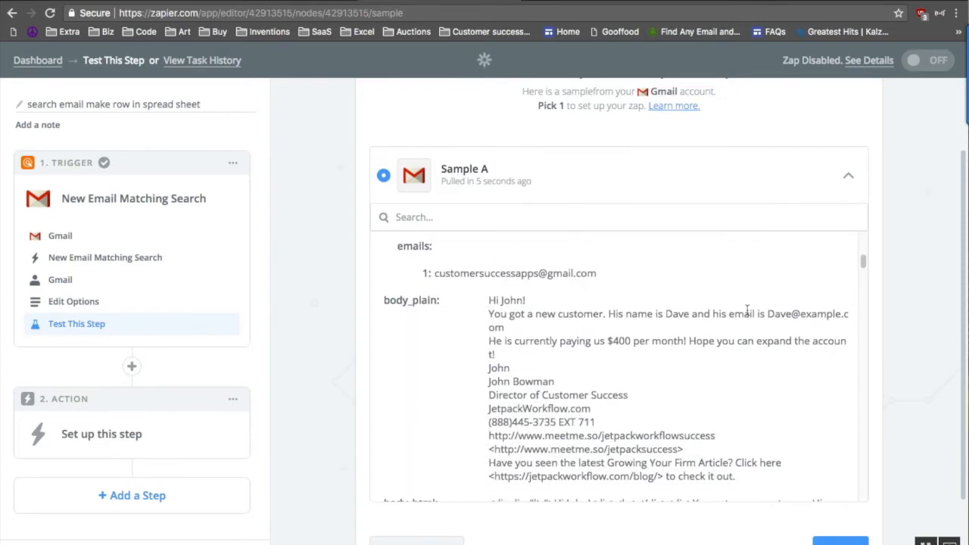
scroll(557, 313, down, 3)
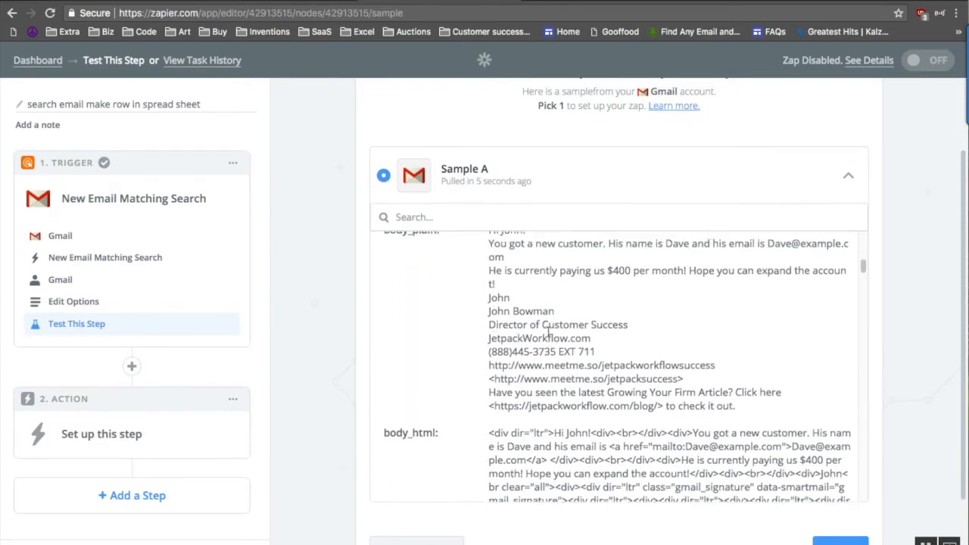
scroll(548, 331, up, 2)
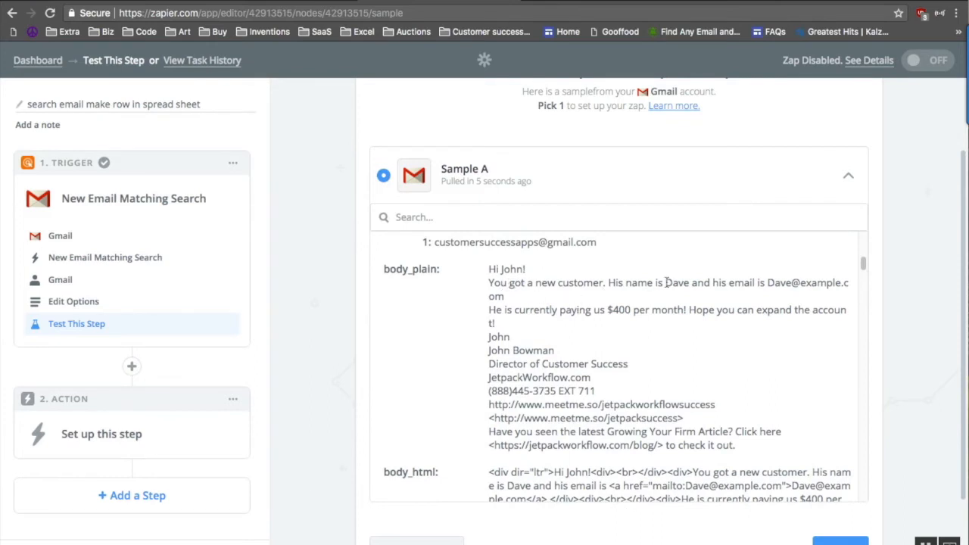
scroll(643, 300, down, 1)
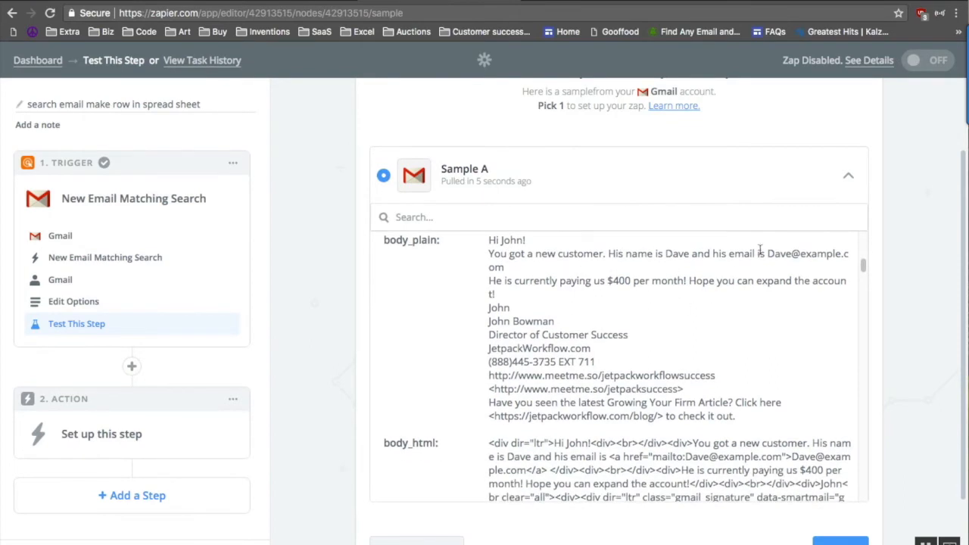
scroll(773, 263, down, 6)
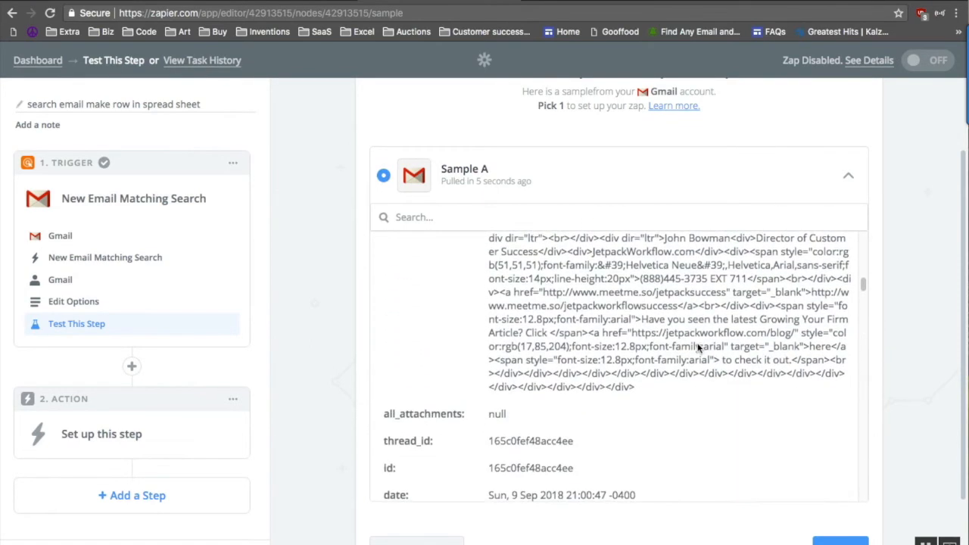
scroll(706, 315, down, 10)
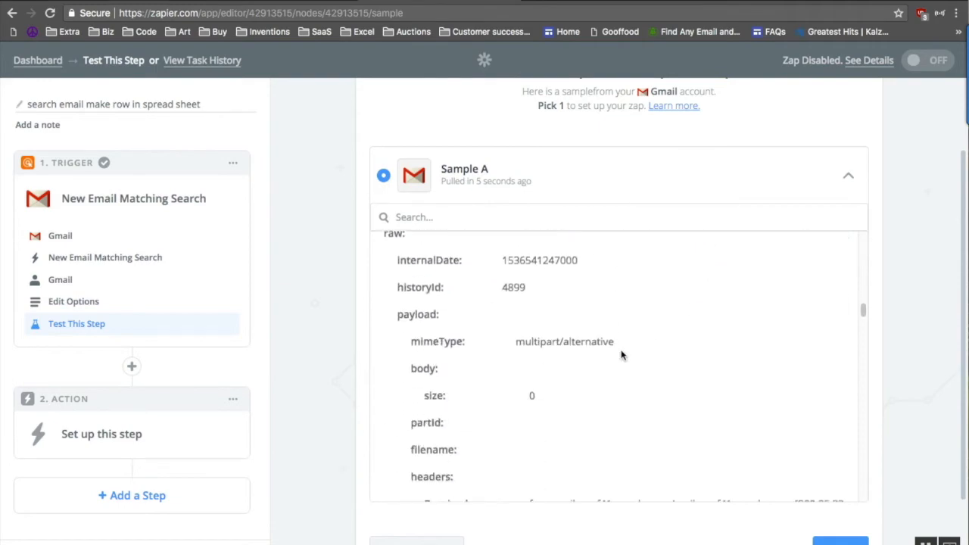
scroll(621, 355, down, 10)
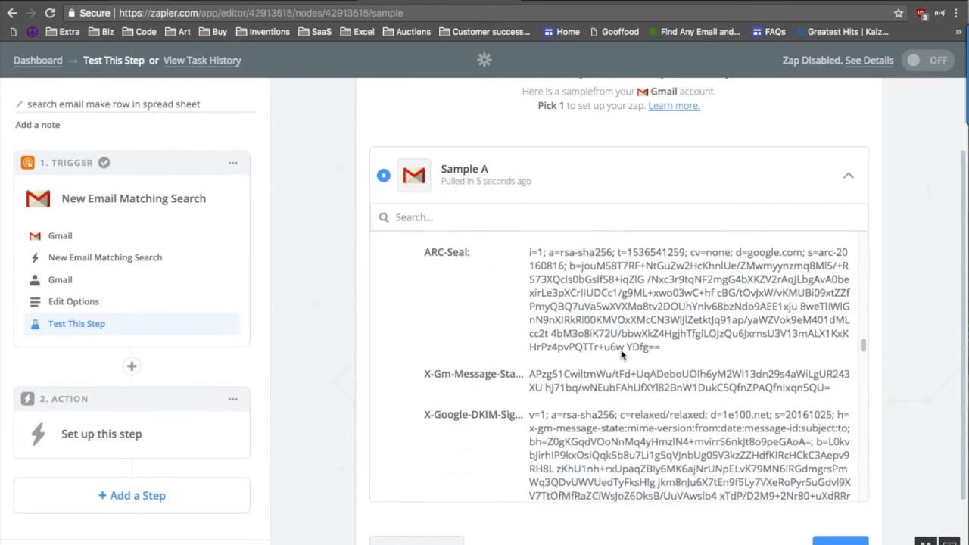
scroll(621, 356, down, 2)
scroll(621, 355, up, 10)
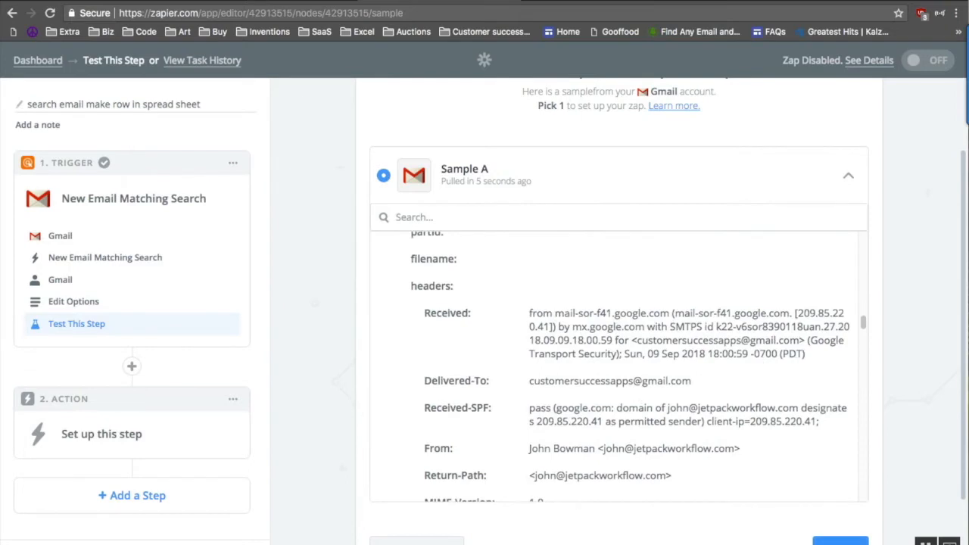
click(840, 541)
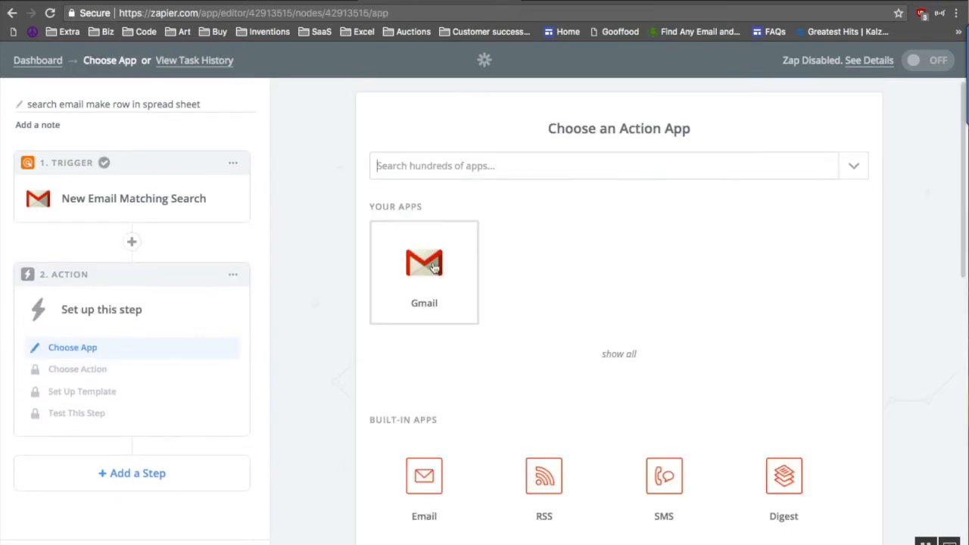
Insert an action step between the Gmail trigger and the existing action, using Formatter by Zapier with its Text action.
click(132, 244)
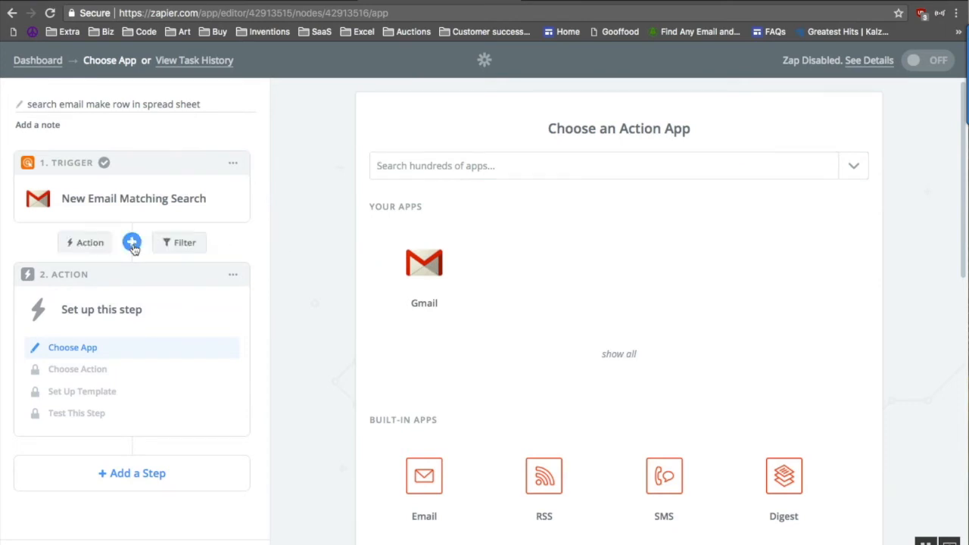
click(91, 244)
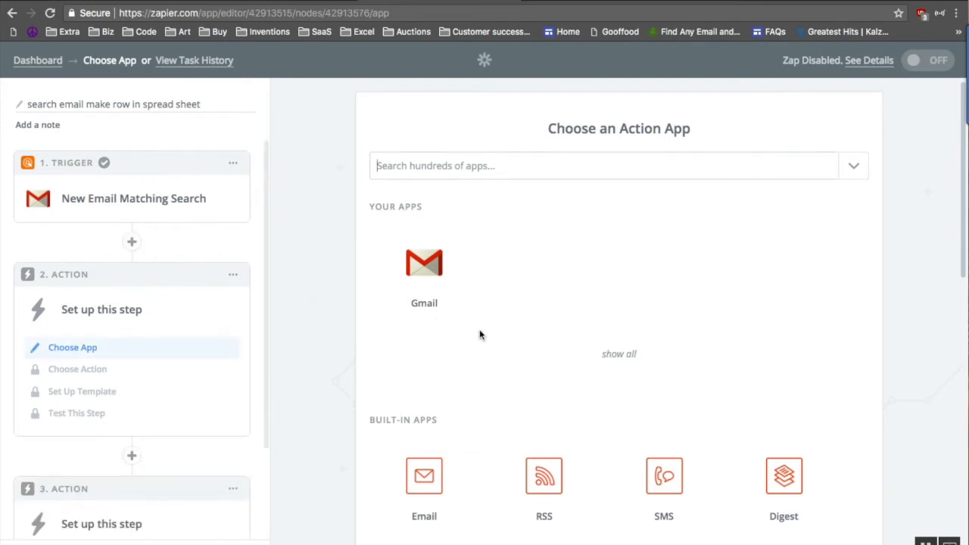
scroll(546, 376, down, 5)
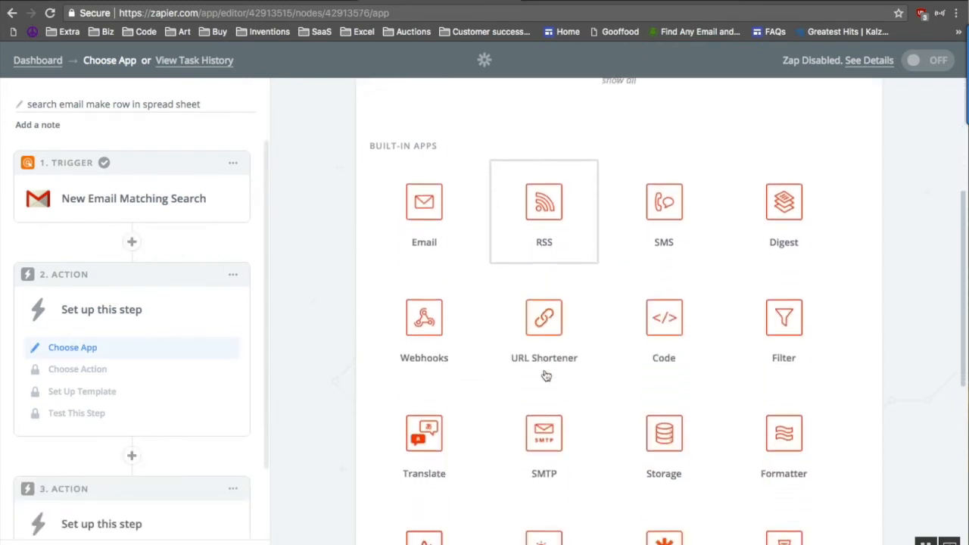
scroll(546, 377, down, 2)
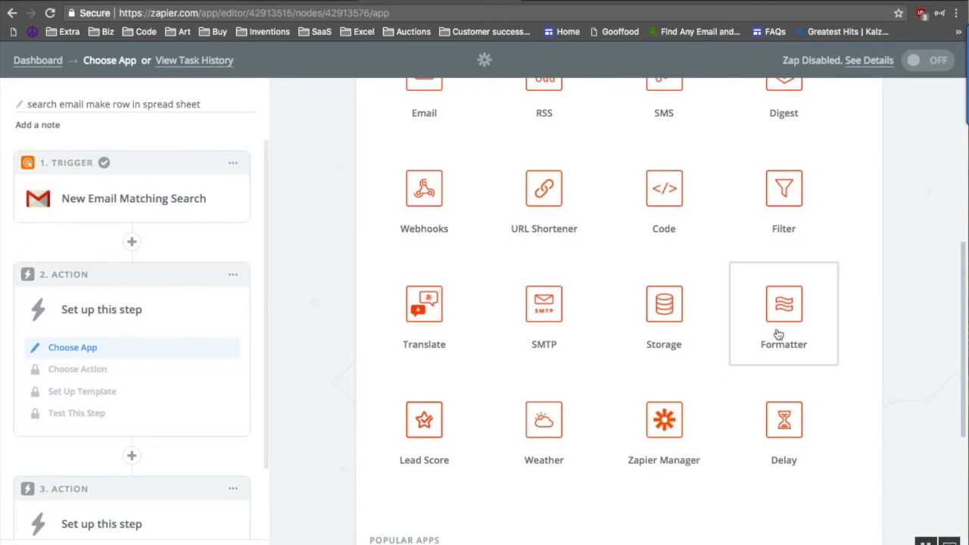
click(784, 304)
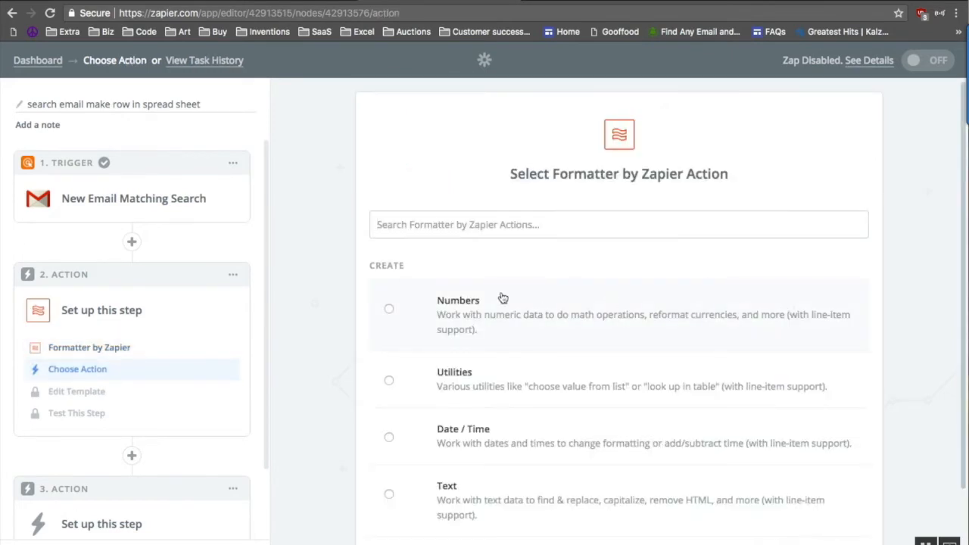
scroll(411, 381, down, 1)
scroll(420, 331, up, 1)
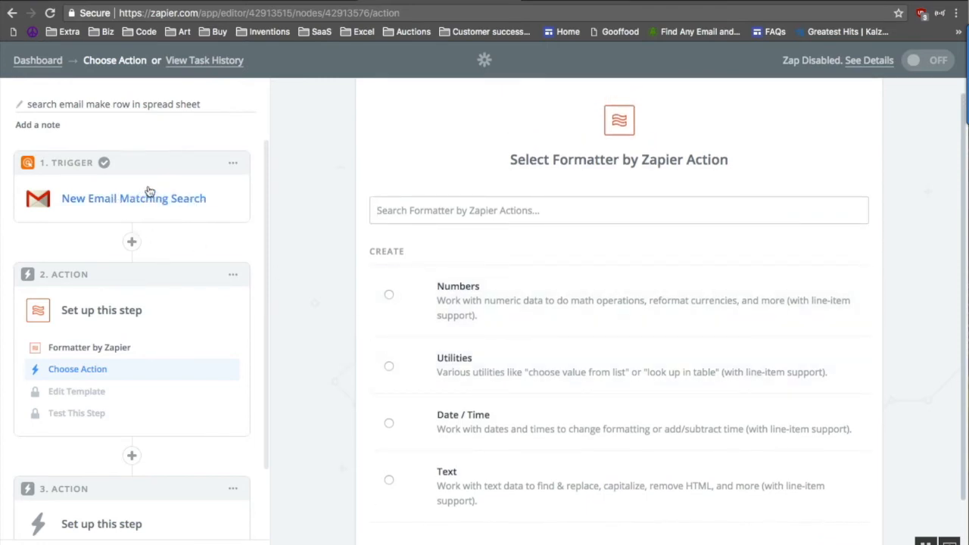
click(388, 481)
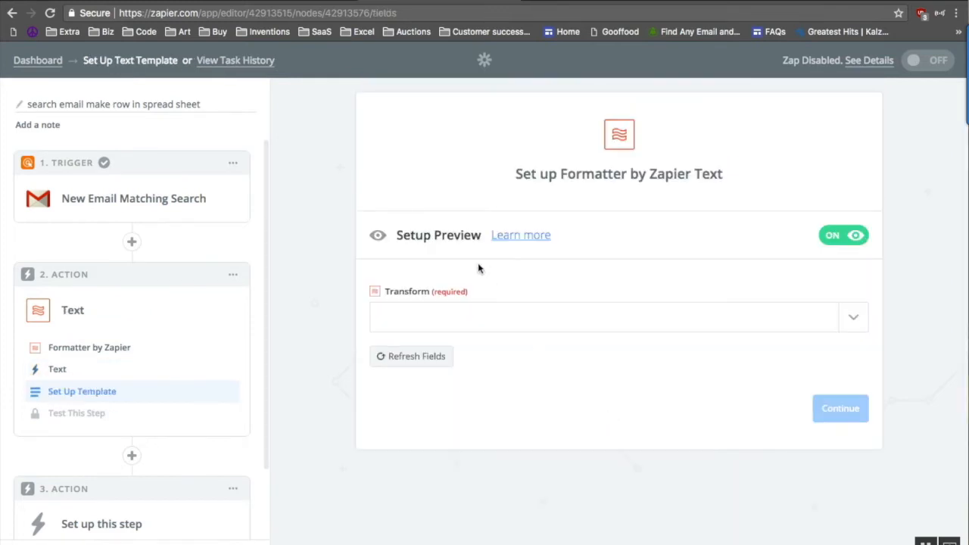
Set the Formatter step's transform to Extract Email Address.
click(844, 327)
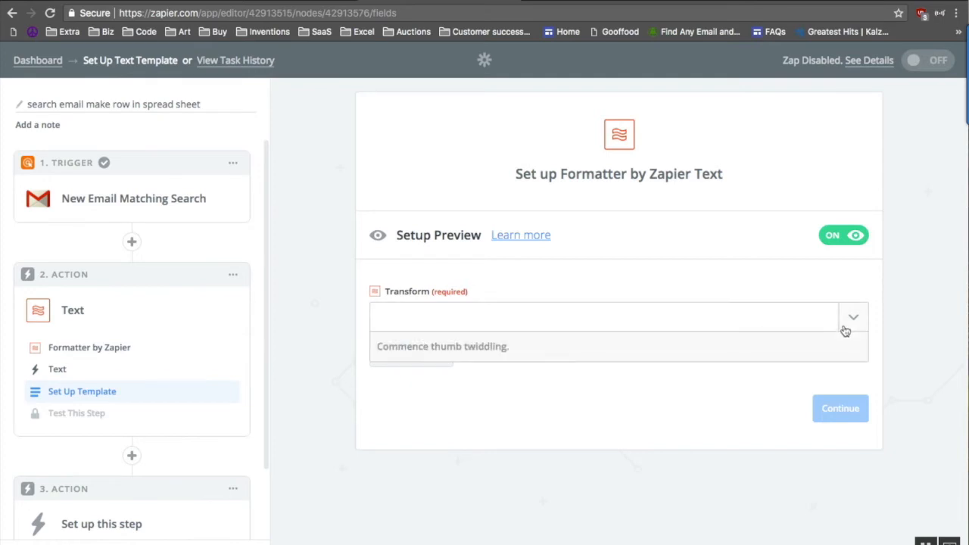
scroll(684, 332, down, 4)
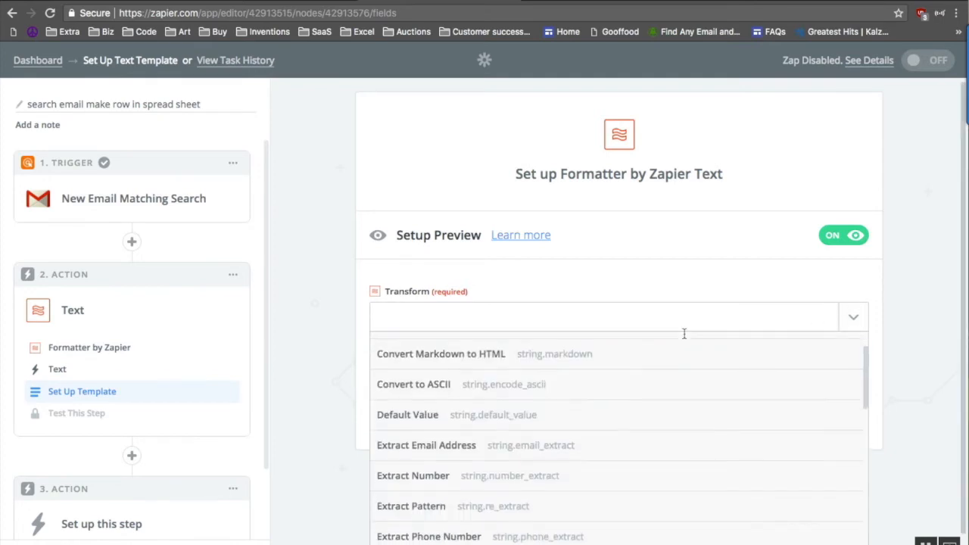
scroll(622, 402, up, 2)
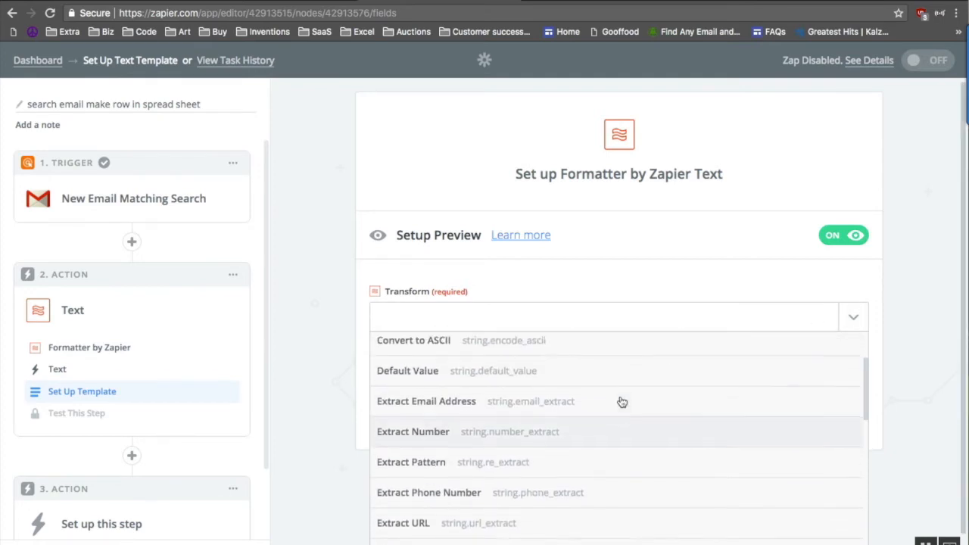
scroll(622, 402, up, 1)
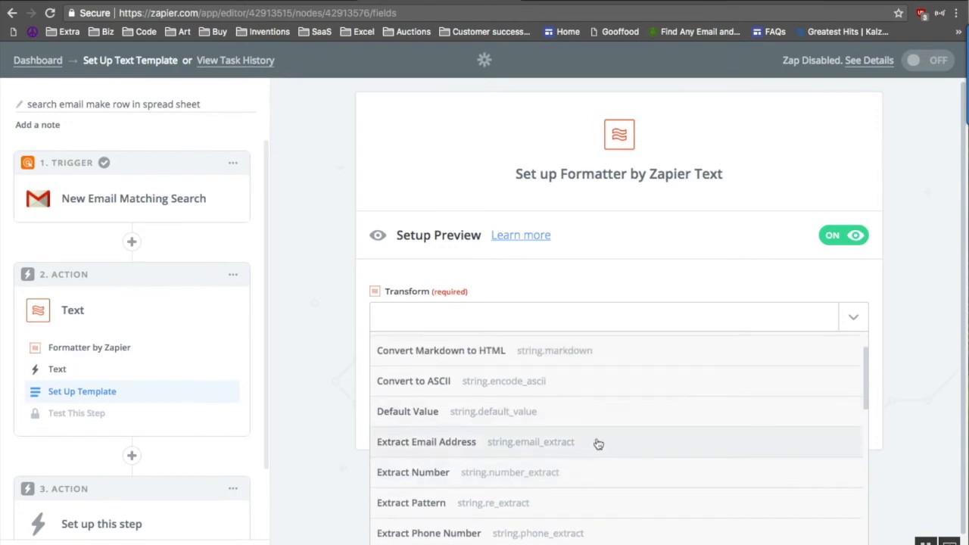
click(502, 450)
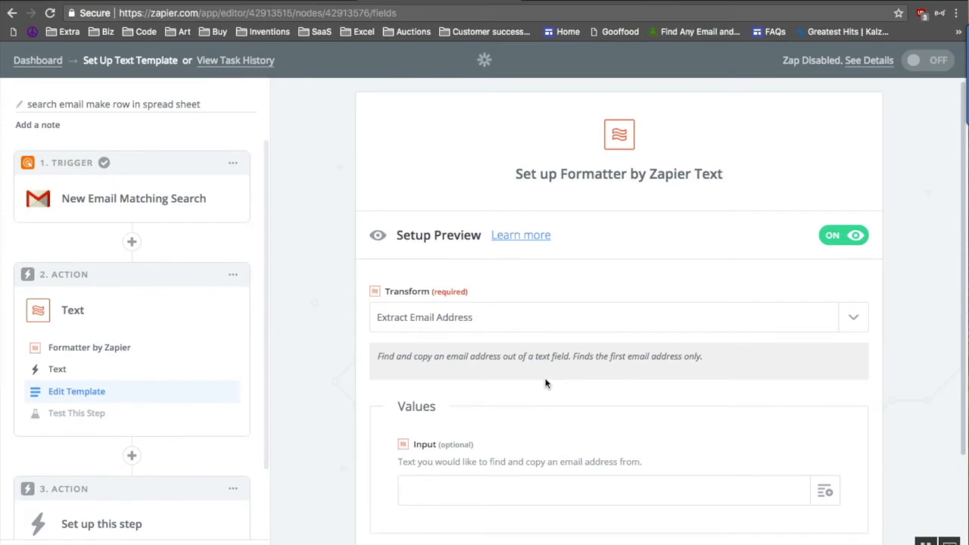
Map the Body Plain field of the Gmail trigger email into the Formatter step's input.
scroll(547, 383, down, 2)
drag(444, 406, 480, 410)
click(824, 436)
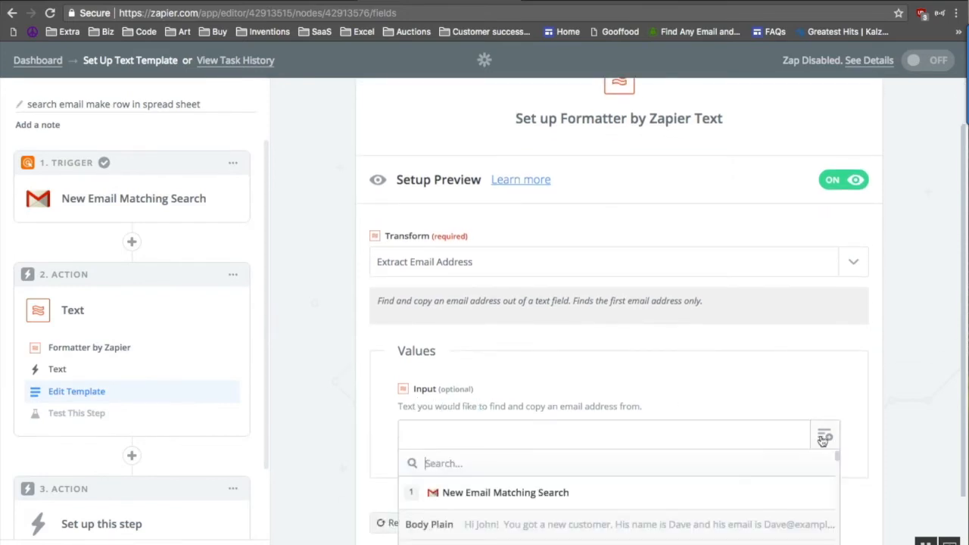
scroll(605, 405, down, 2)
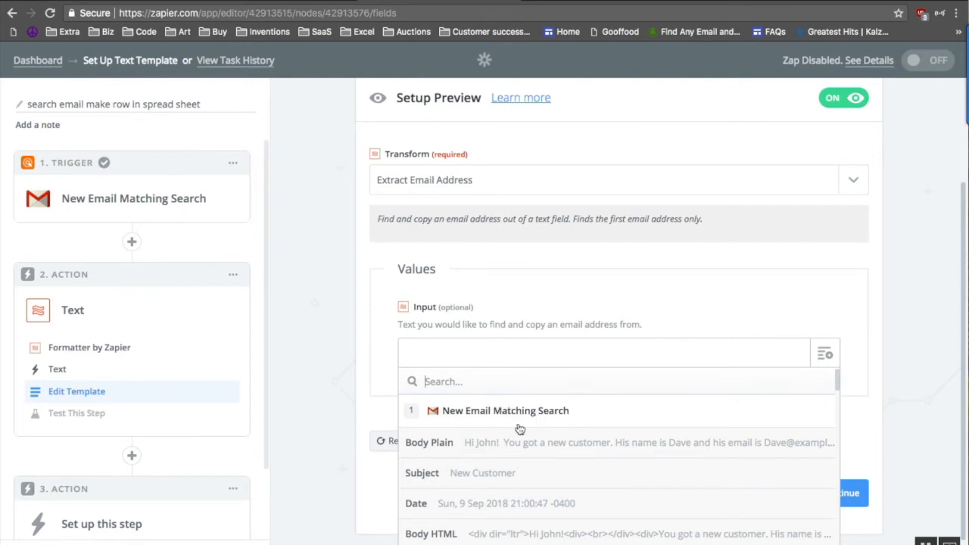
scroll(478, 434, down, 2)
scroll(481, 424, down, 2)
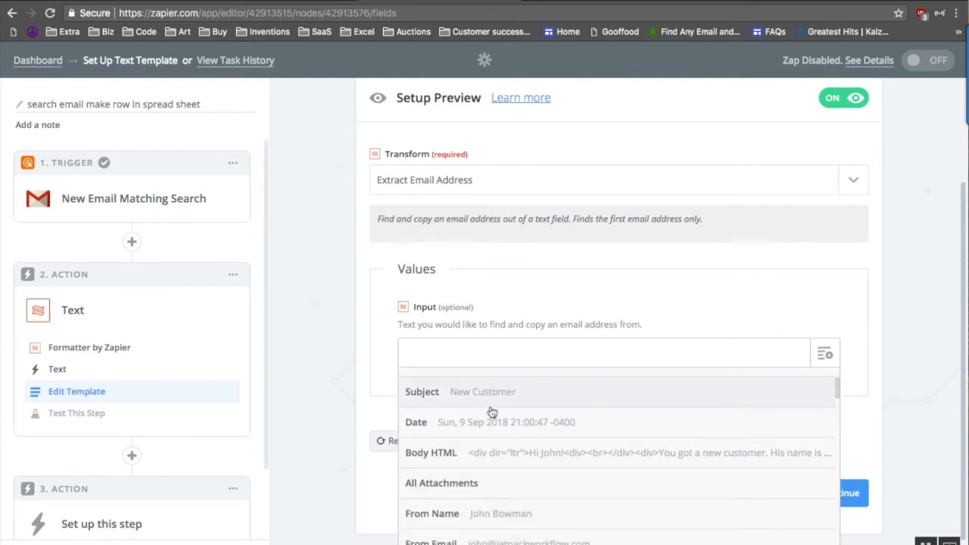
scroll(490, 411, down, 2)
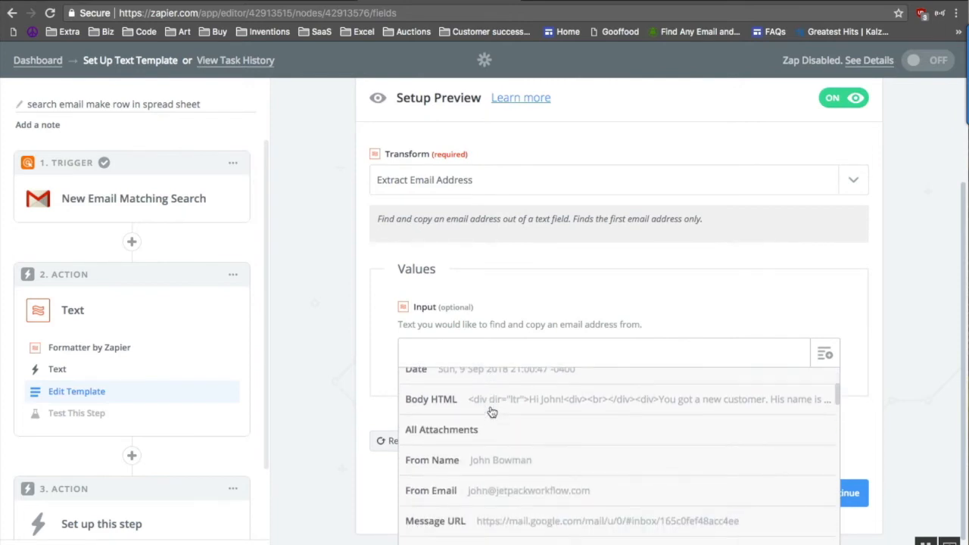
scroll(493, 413, up, 3)
scroll(492, 411, up, 1)
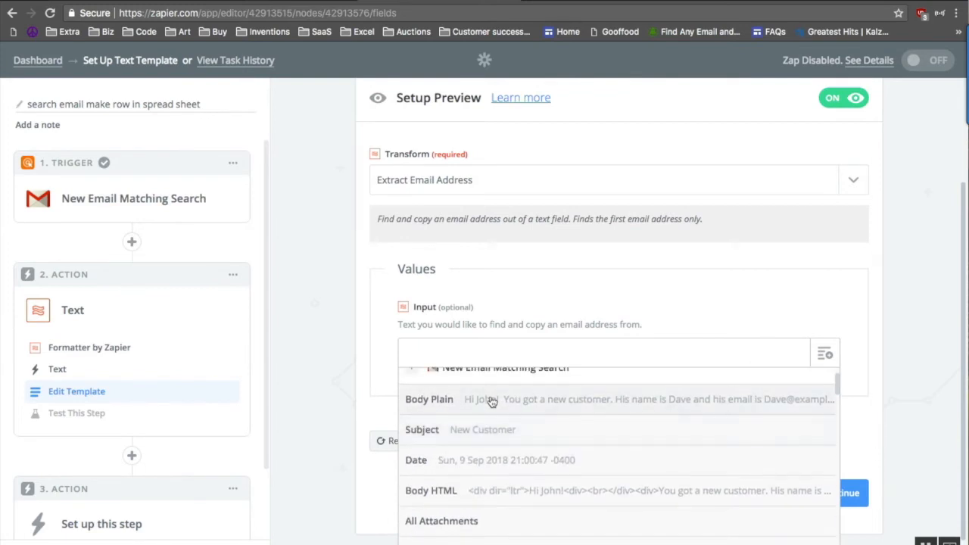
click(493, 400)
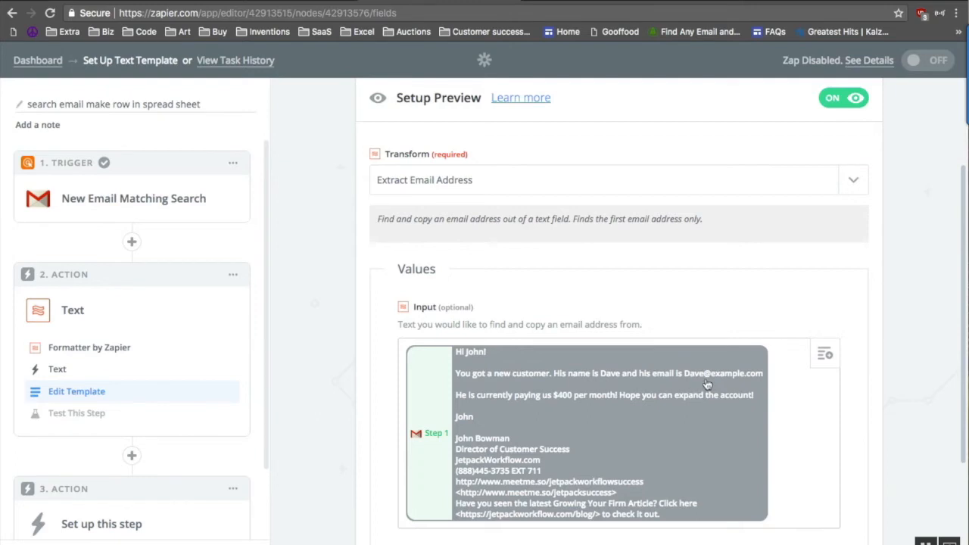
Finish the Formatter template, send a test to Formatter by Zapier and continue to the third step.
scroll(813, 384, down, 1)
scroll(813, 384, down, 1)
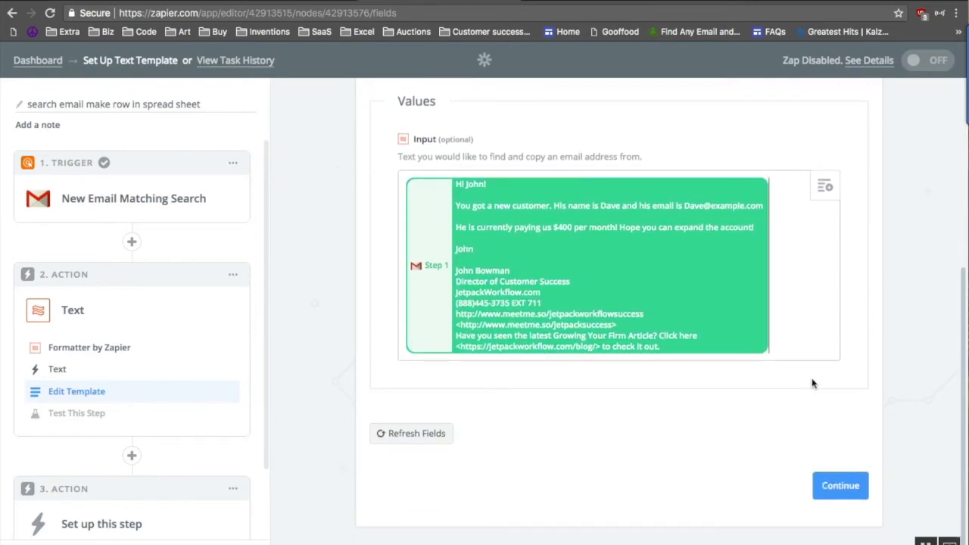
click(841, 483)
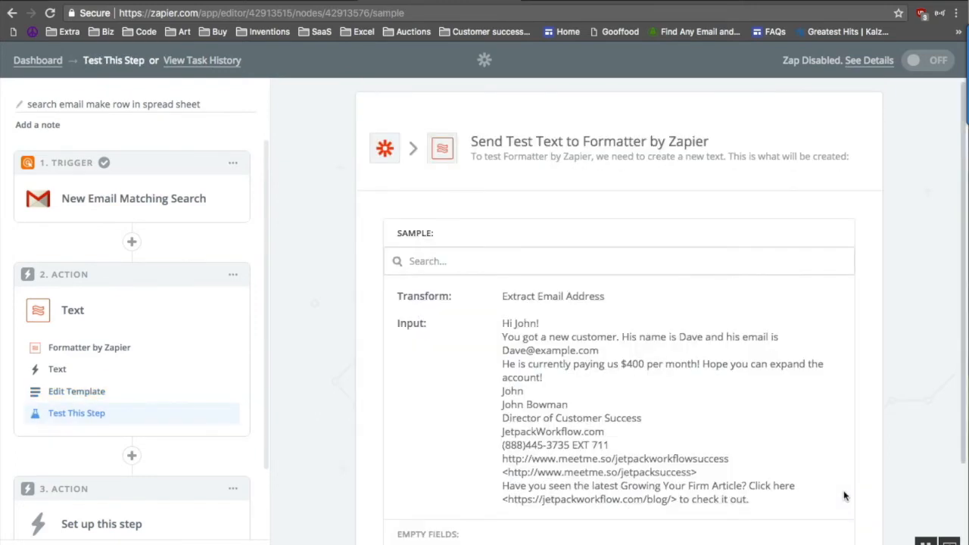
scroll(688, 322, down, 1)
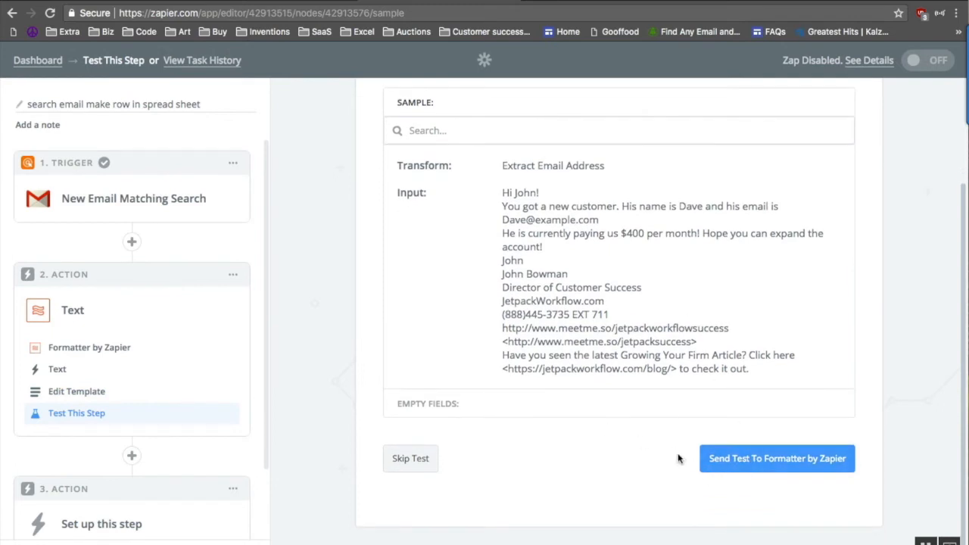
click(742, 464)
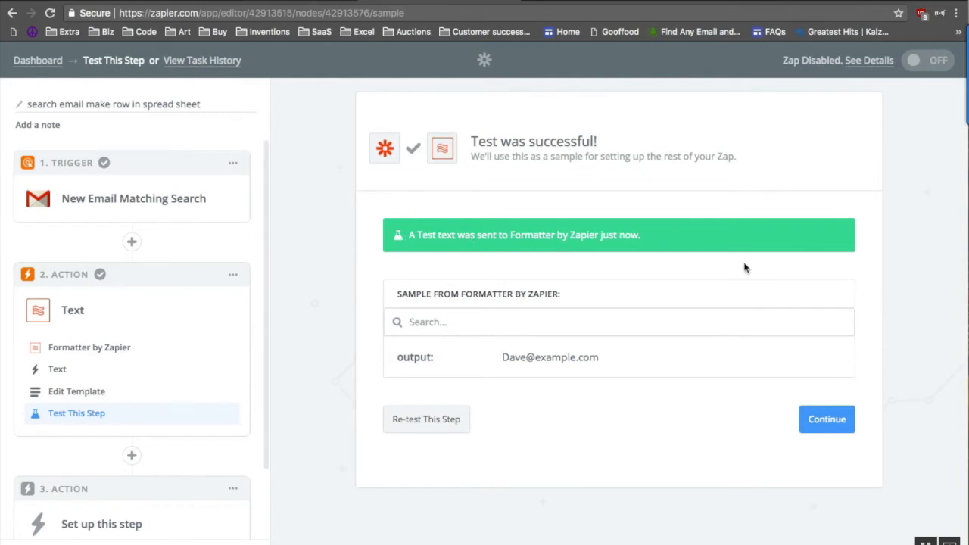
click(815, 426)
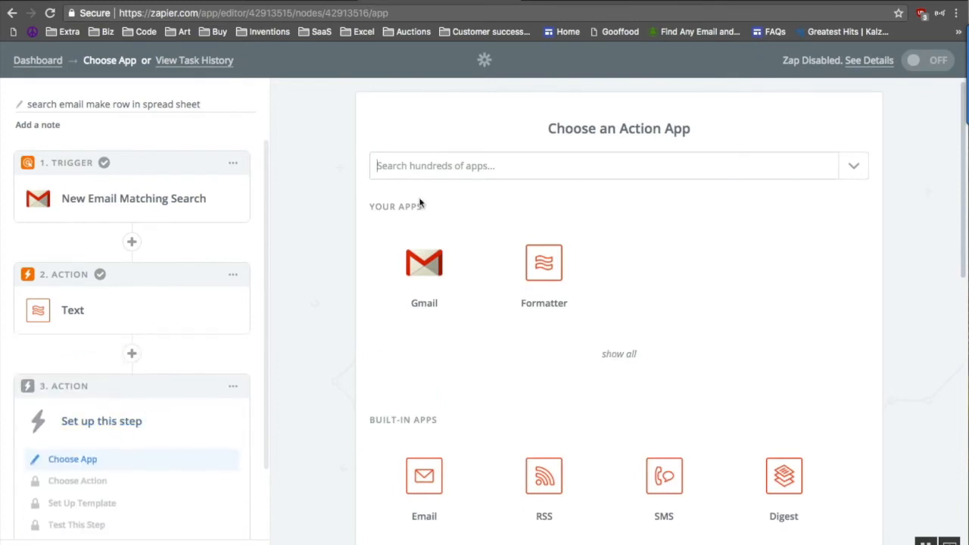
Choose Google Sheets as the third step's app with the Create Spreadsheet Row action and continue.
text(go)
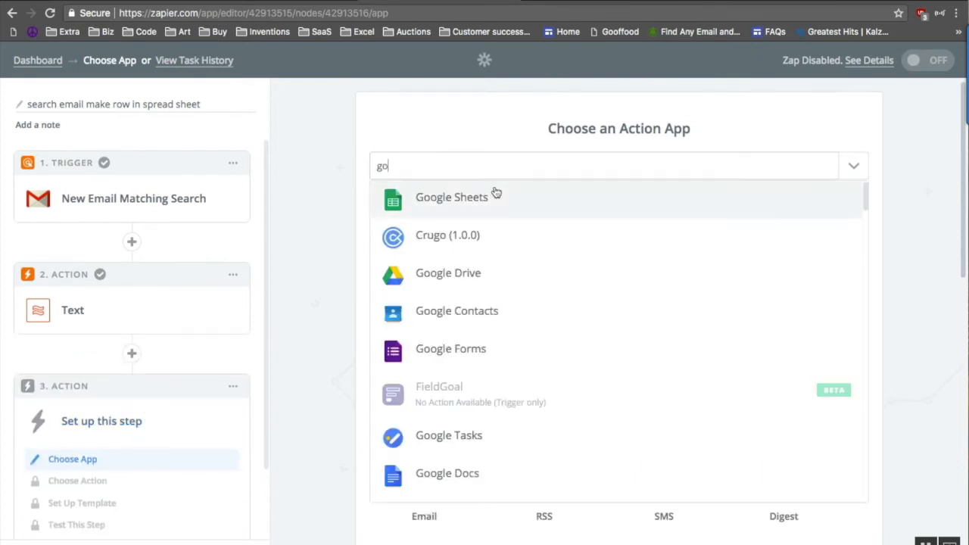
click(489, 189)
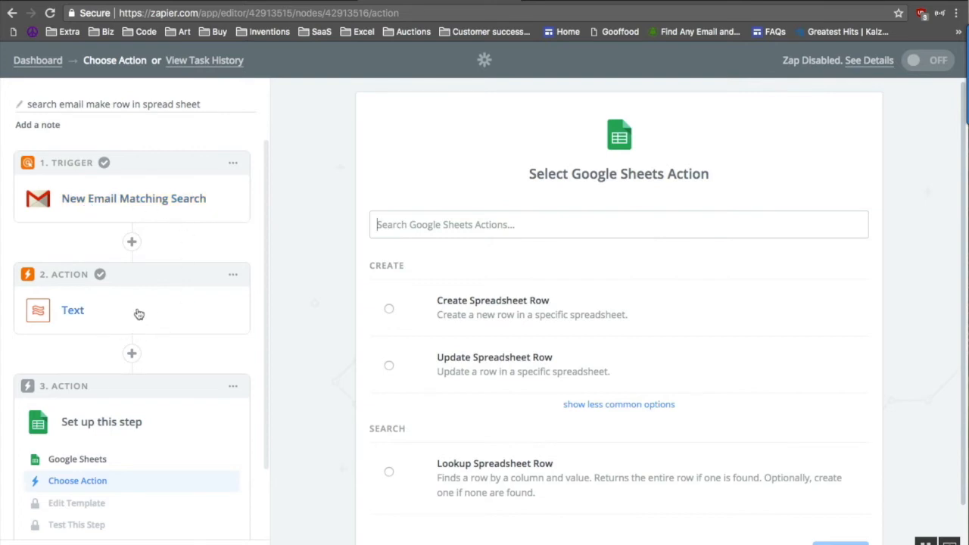
click(425, 321)
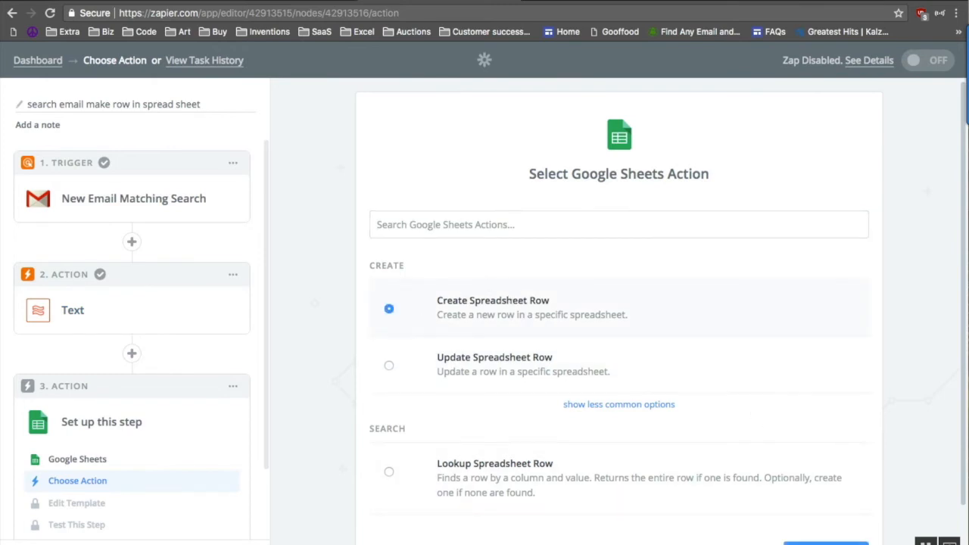
click(826, 543)
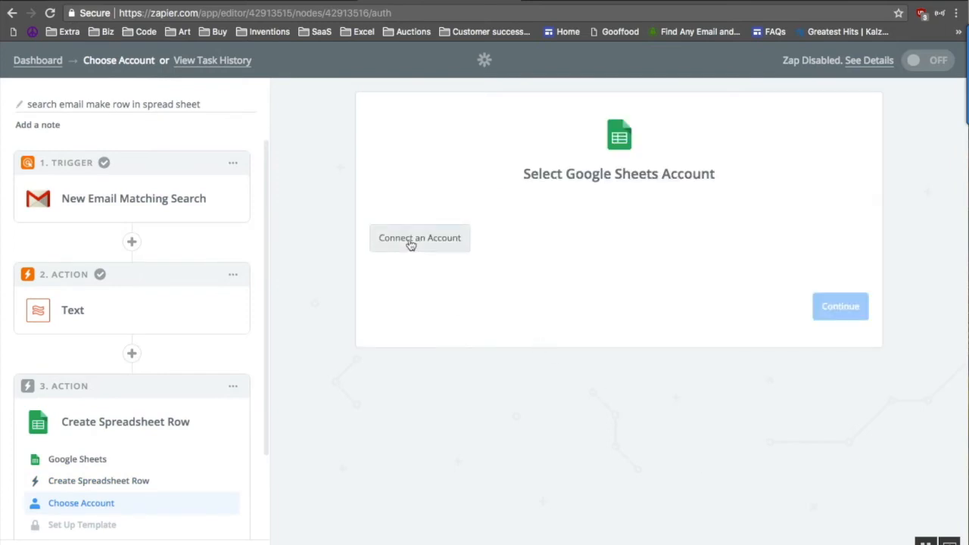
Connect the Google account to the Google Sheets step, allow Zapier access, test the connection and save it.
click(409, 239)
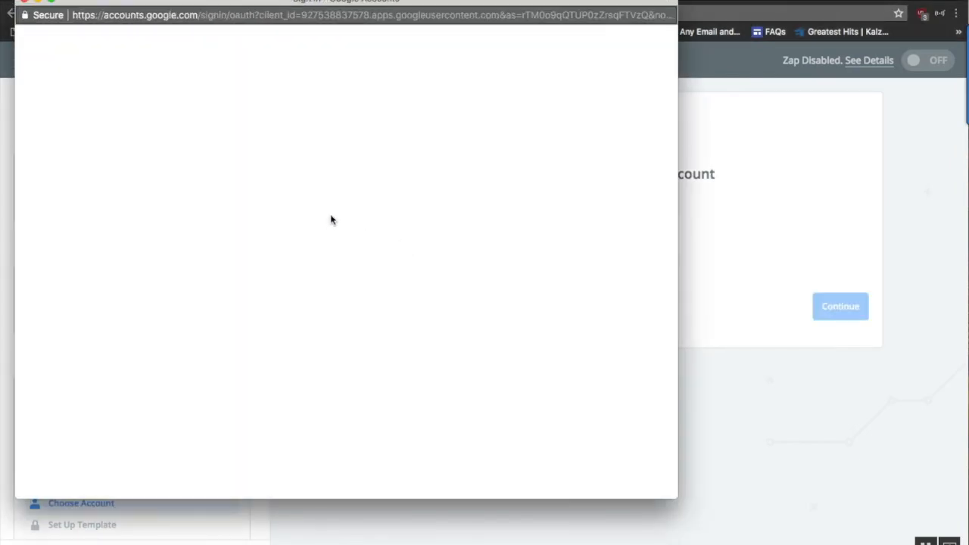
click(292, 225)
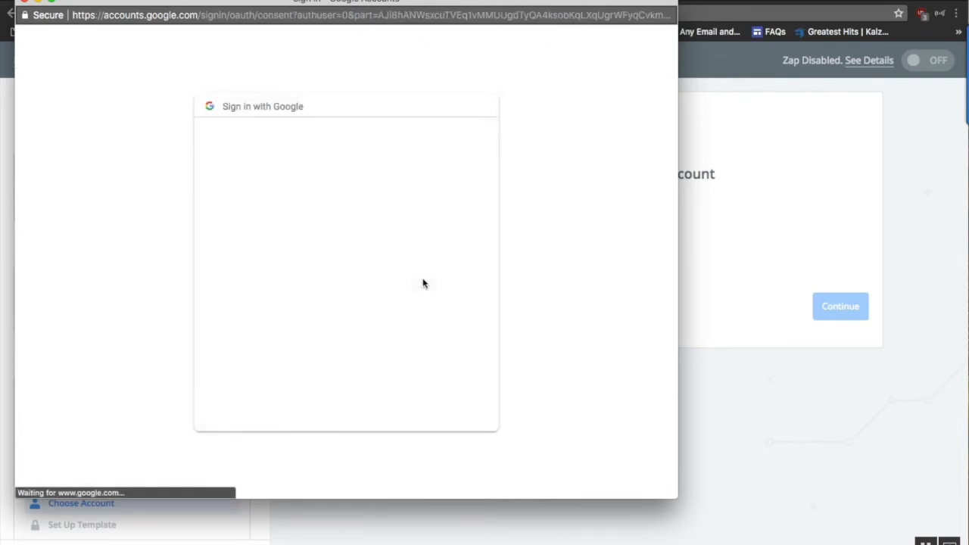
click(432, 423)
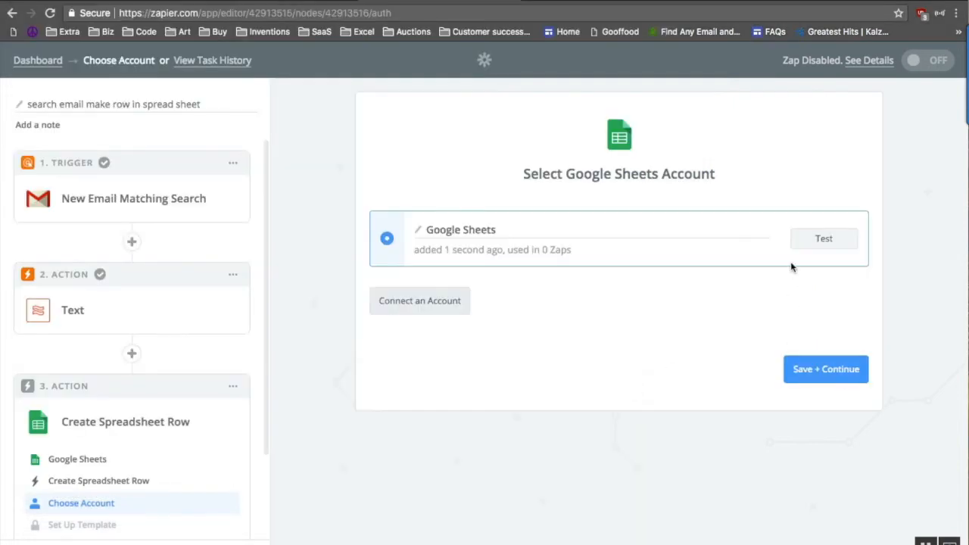
click(824, 239)
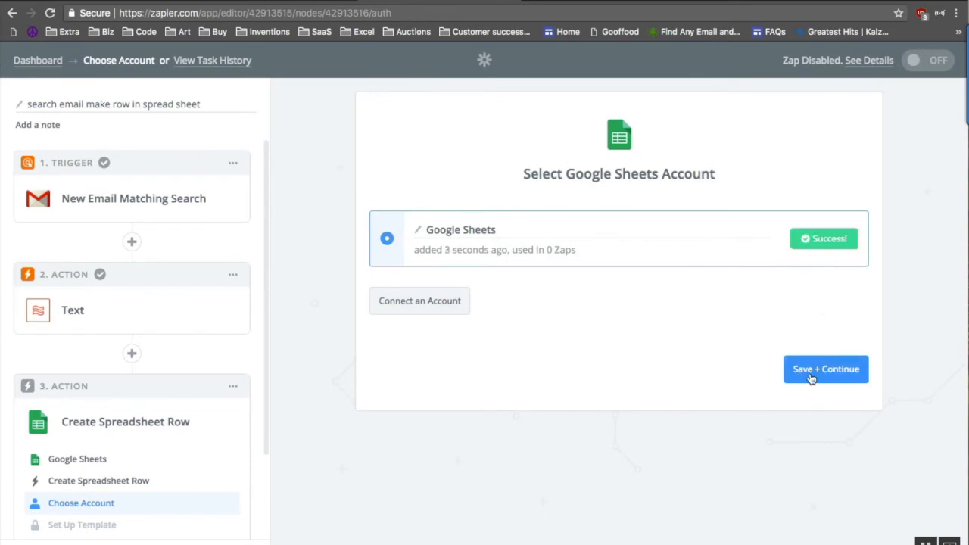
click(810, 378)
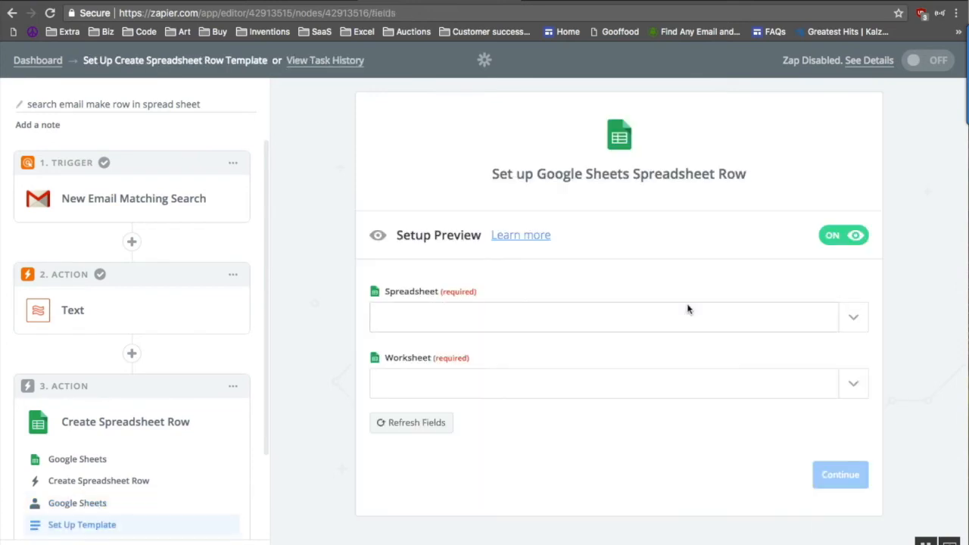
Set the Google Sheets row template to the Zapier Example spreadsheet and the Sheet1 worksheet.
click(466, 307)
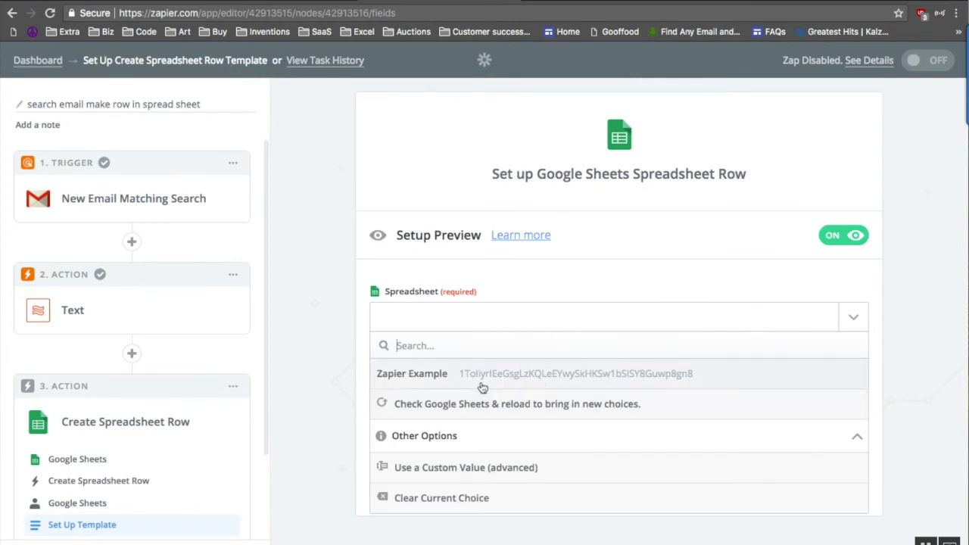
click(512, 382)
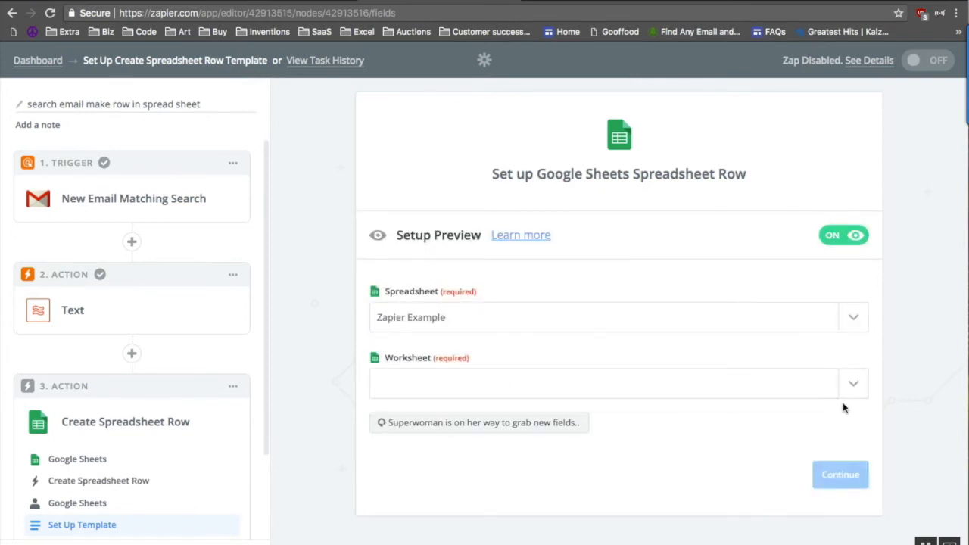
click(858, 386)
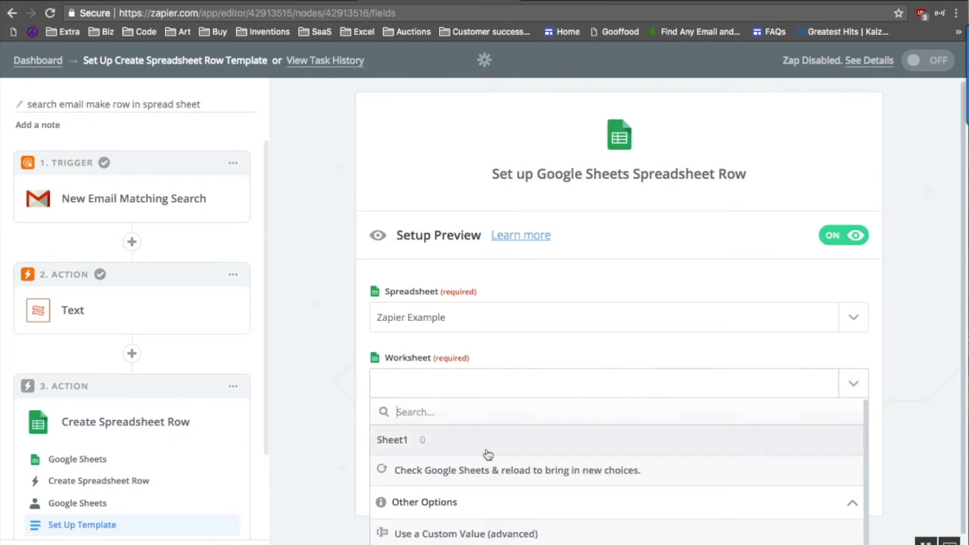
click(486, 450)
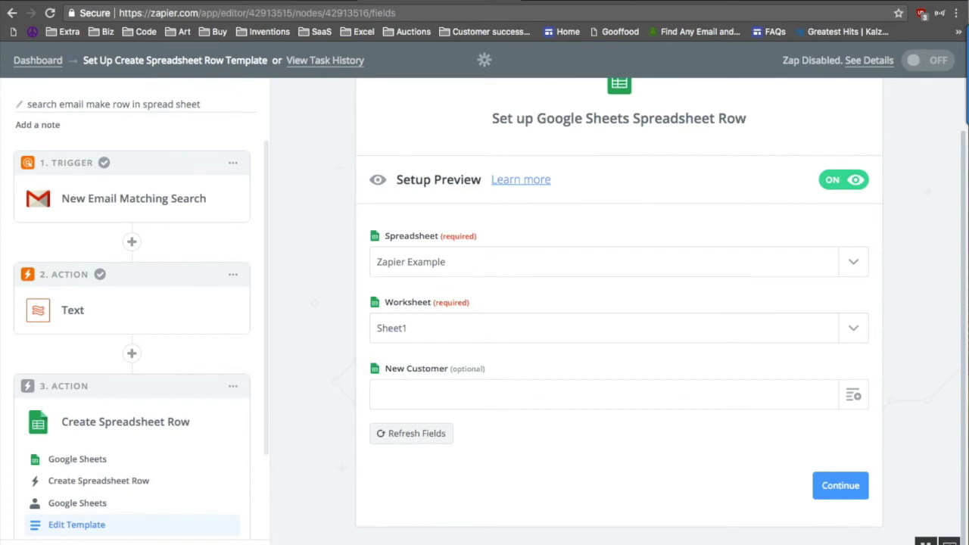
Check the column header in the Zapier Example spreadsheet and map the Text step's Body Plain output to the New Customer field.
click(284, 1)
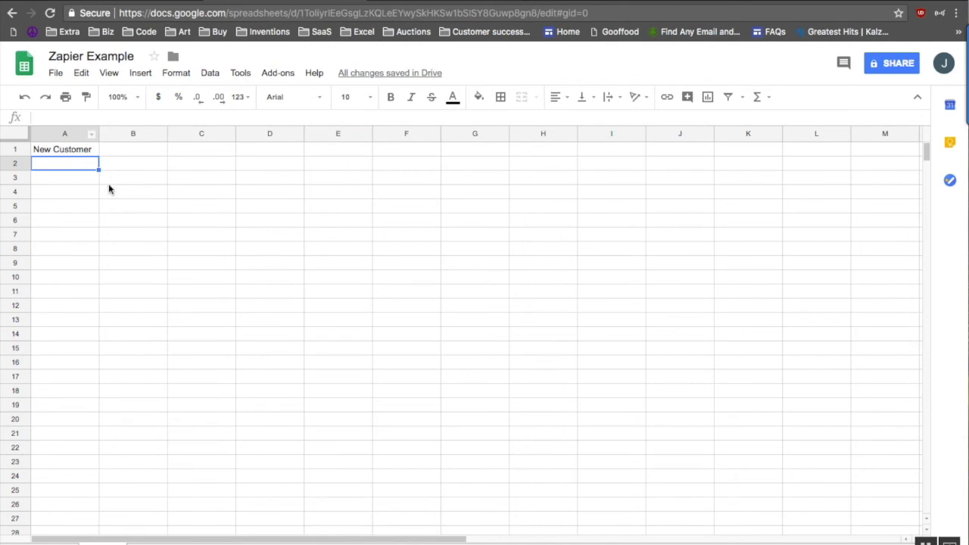
click(443, 1)
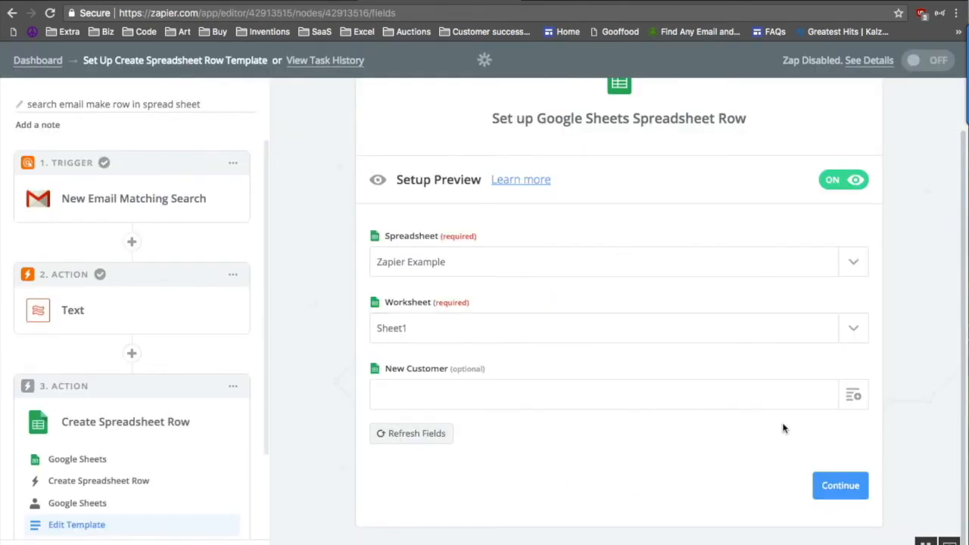
click(855, 396)
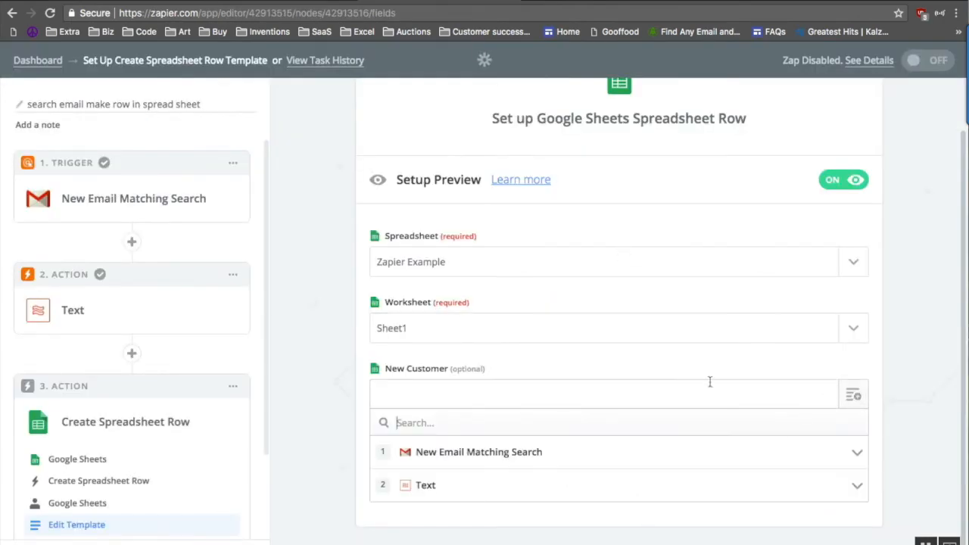
click(524, 486)
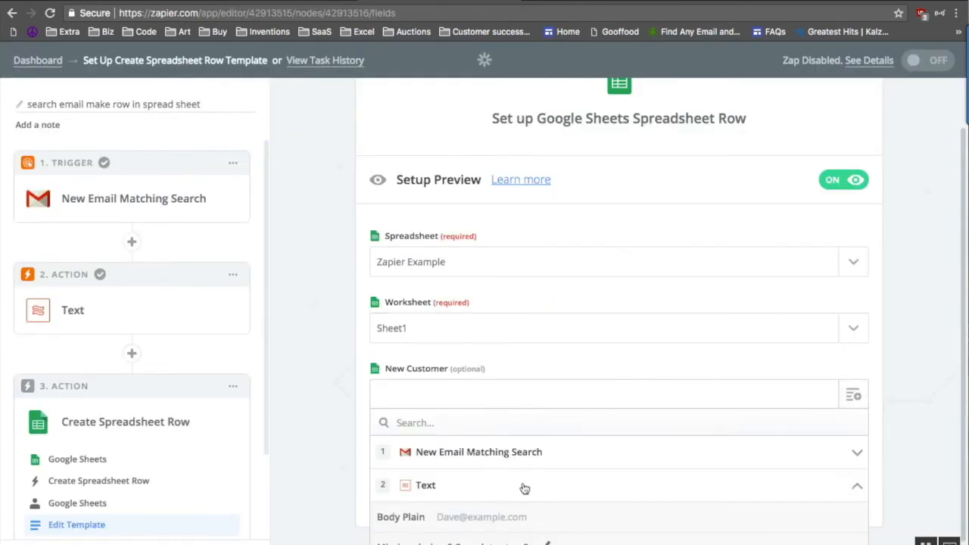
click(481, 518)
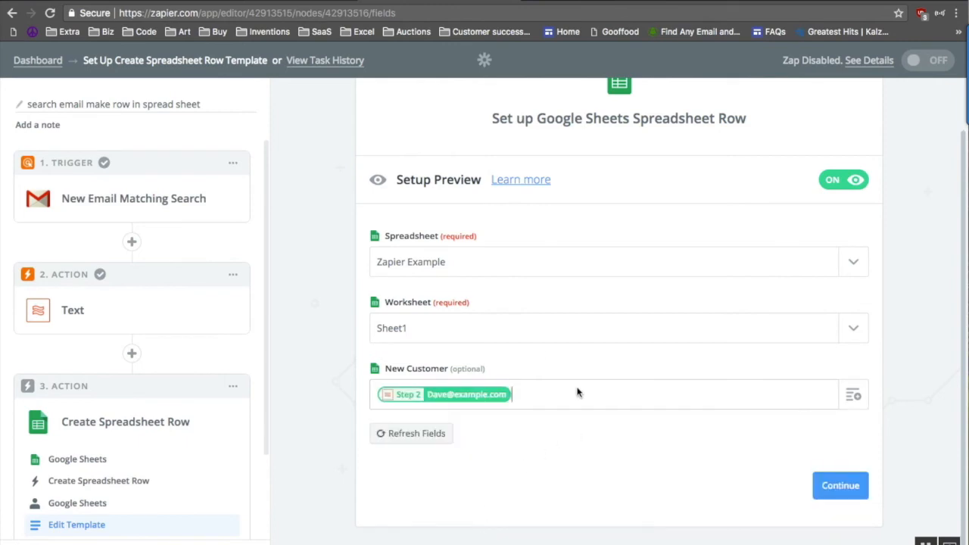
Examine which Gmail trigger fields are available for the New Customer field, without adding any.
click(853, 398)
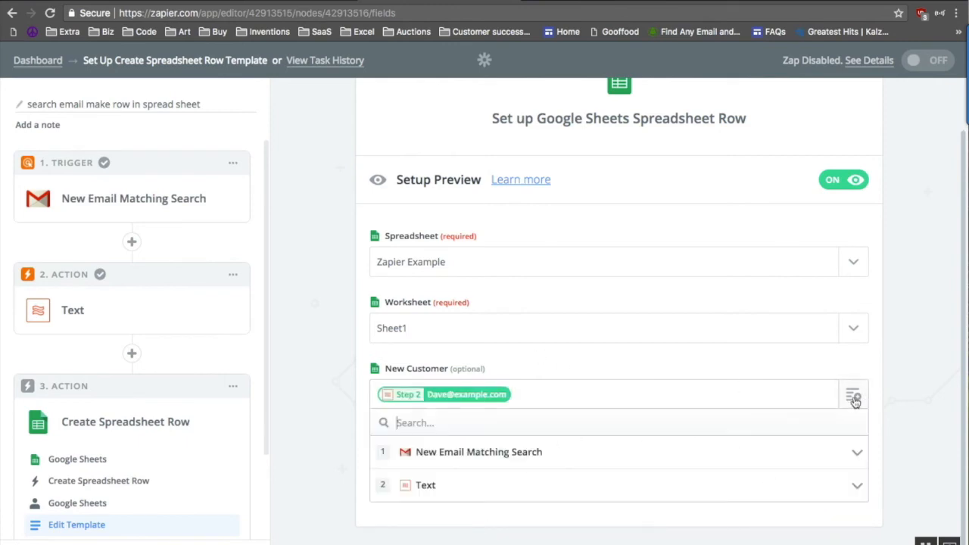
click(492, 463)
scroll(493, 454, down, 2)
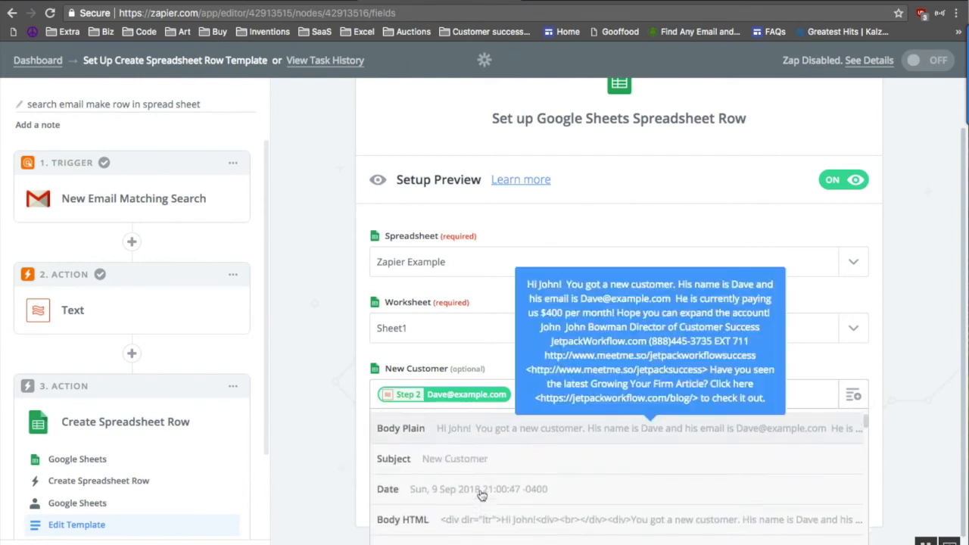
click(891, 396)
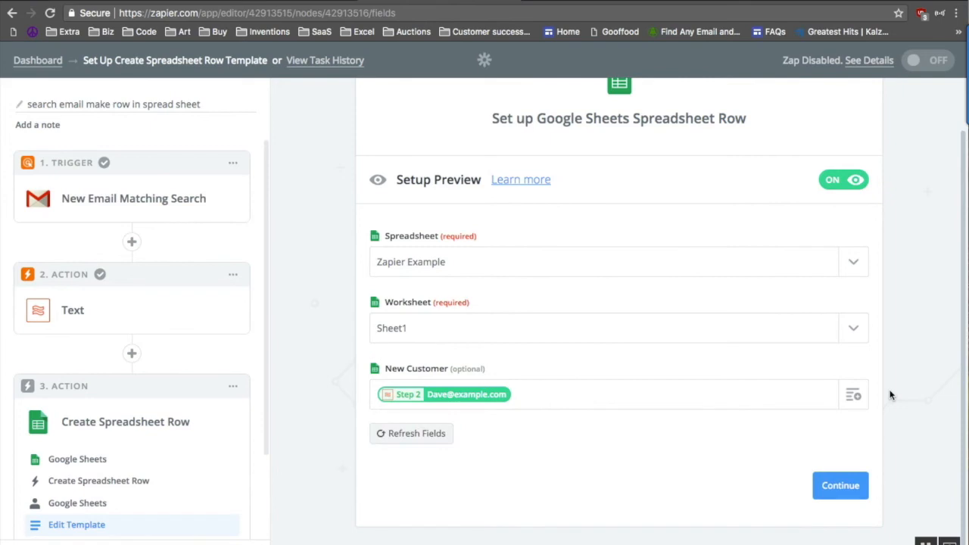
Continue past the row template, send a test row to Google Sheets and highlight the customer's email in the returned sample.
click(849, 488)
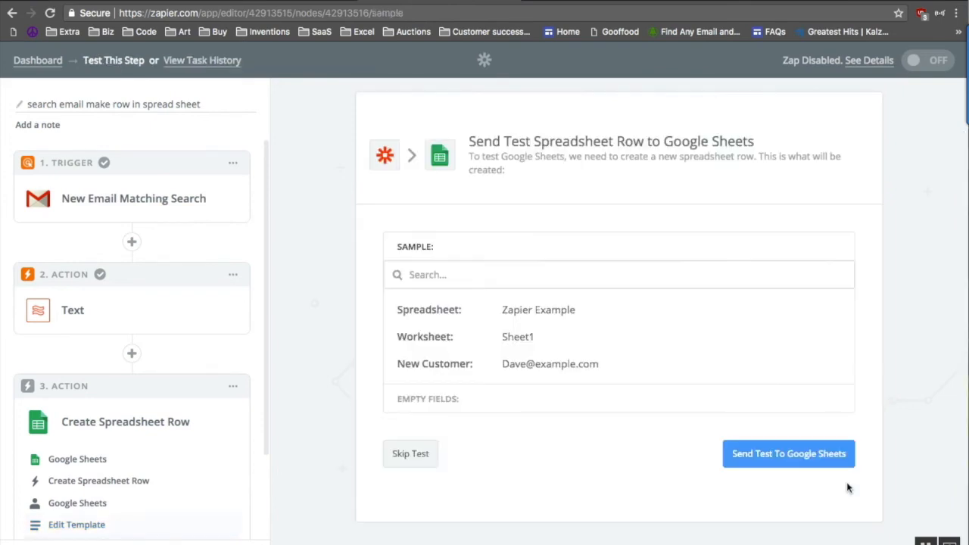
click(787, 454)
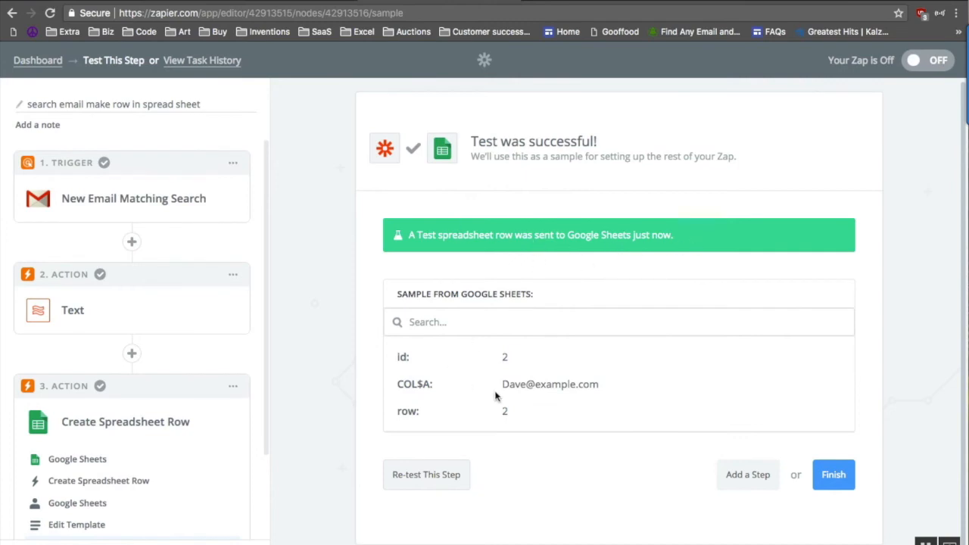
drag(502, 386, 586, 395)
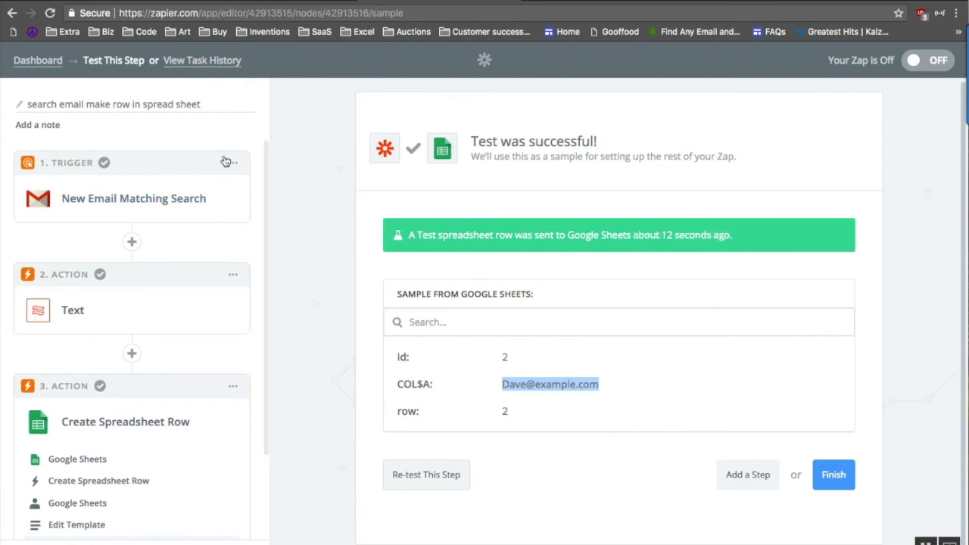
Check the test row under the New Customer header in the Zapier Example spreadsheet.
click(238, 1)
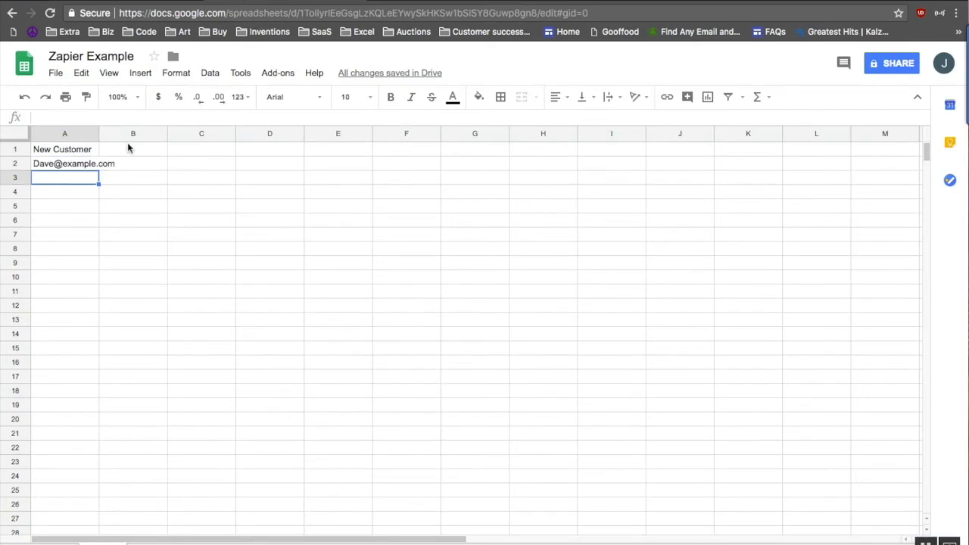
click(76, 169)
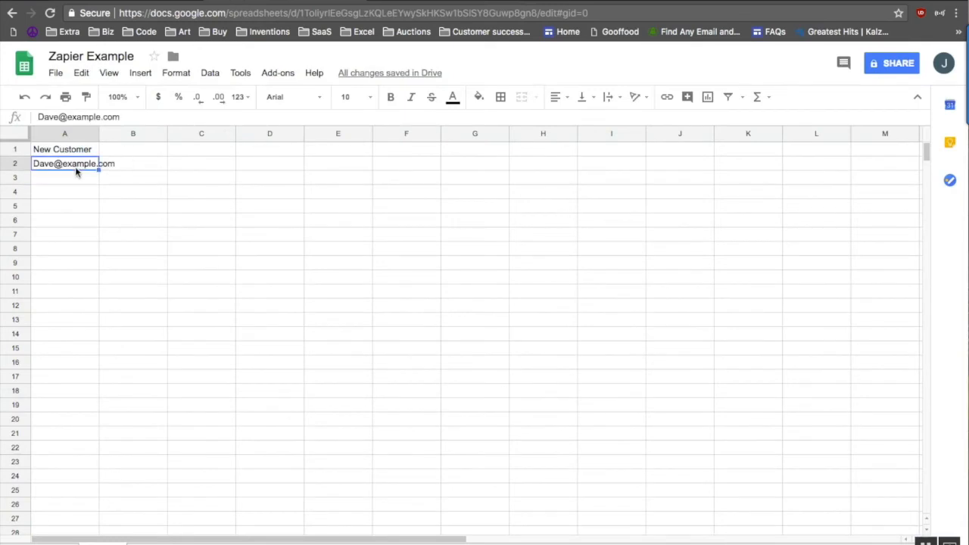
click(73, 177)
click(76, 163)
click(67, 191)
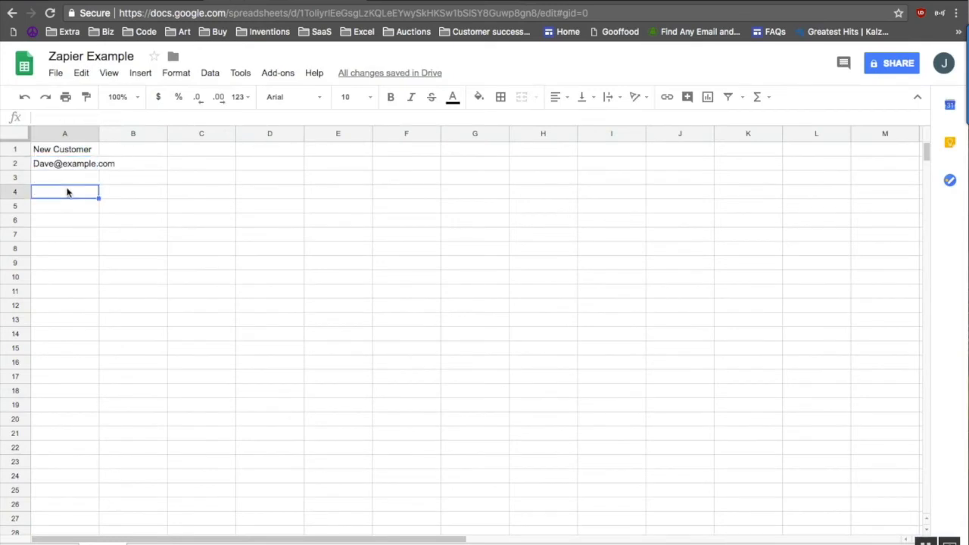
Return to the Zapier editor, finish the zap and turn it on.
click(426, 2)
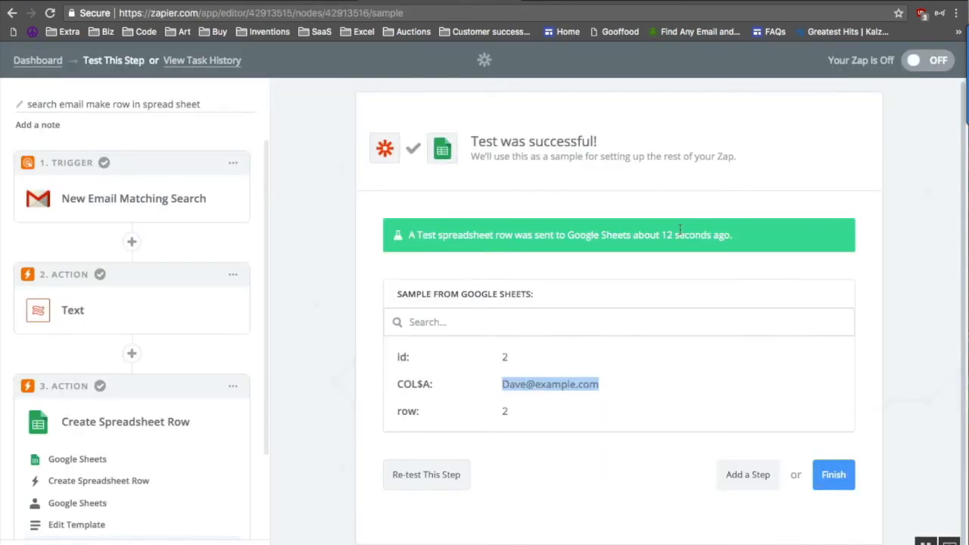
click(845, 465)
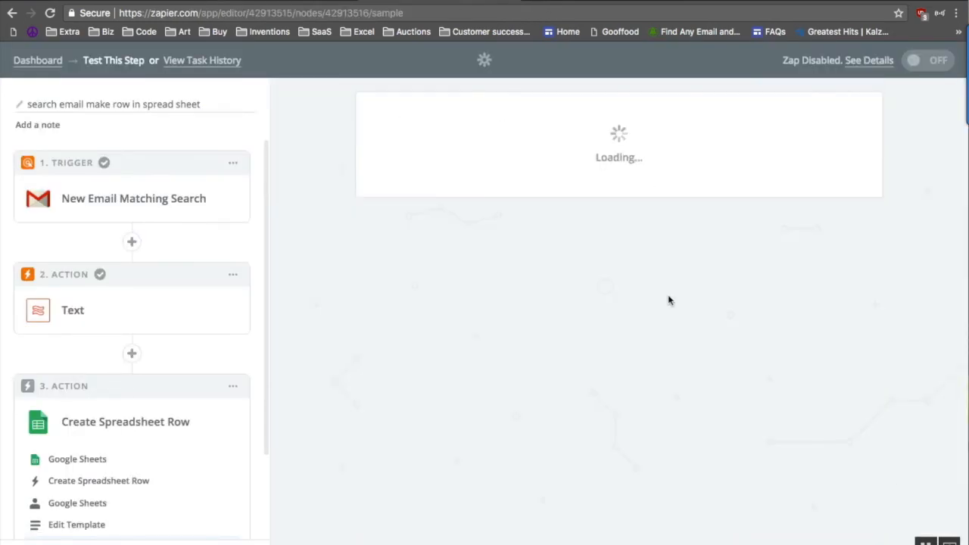
click(661, 232)
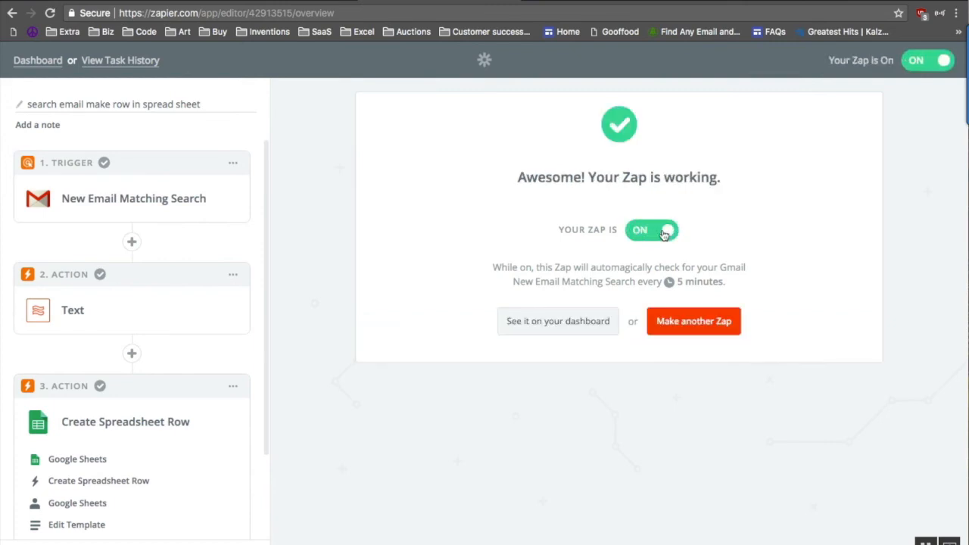
Review in the Zapier Example spreadsheet where the zap places customer emails, then go back to the Zapier overview.
click(281, 1)
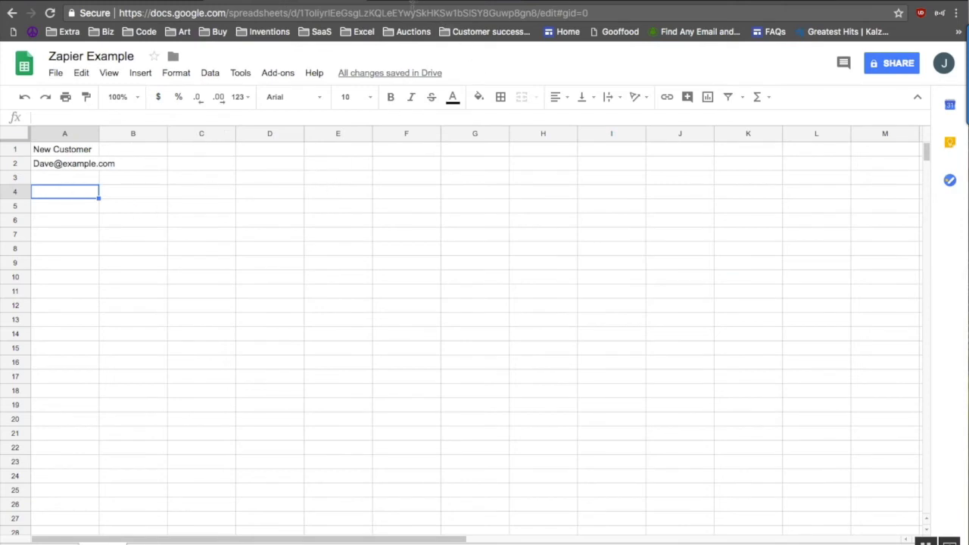
click(59, 165)
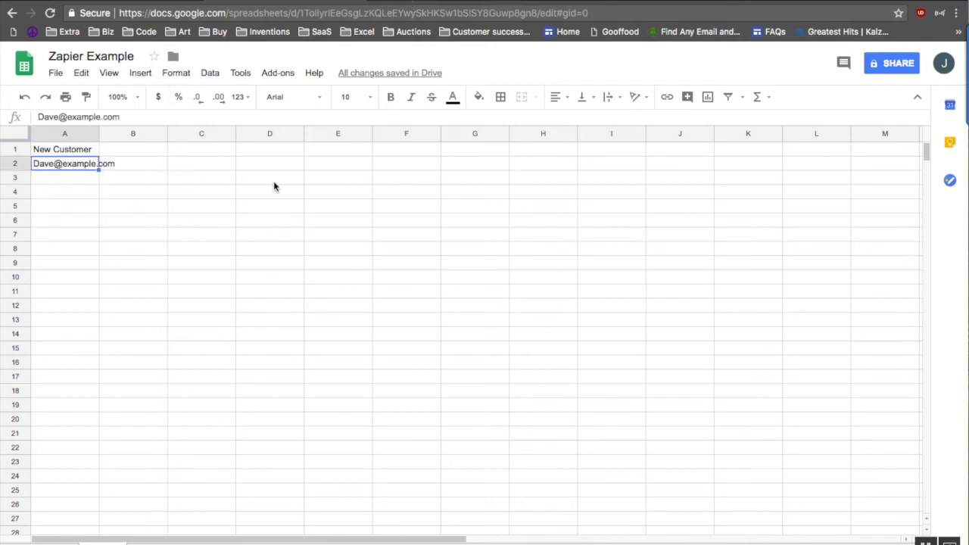
click(60, 179)
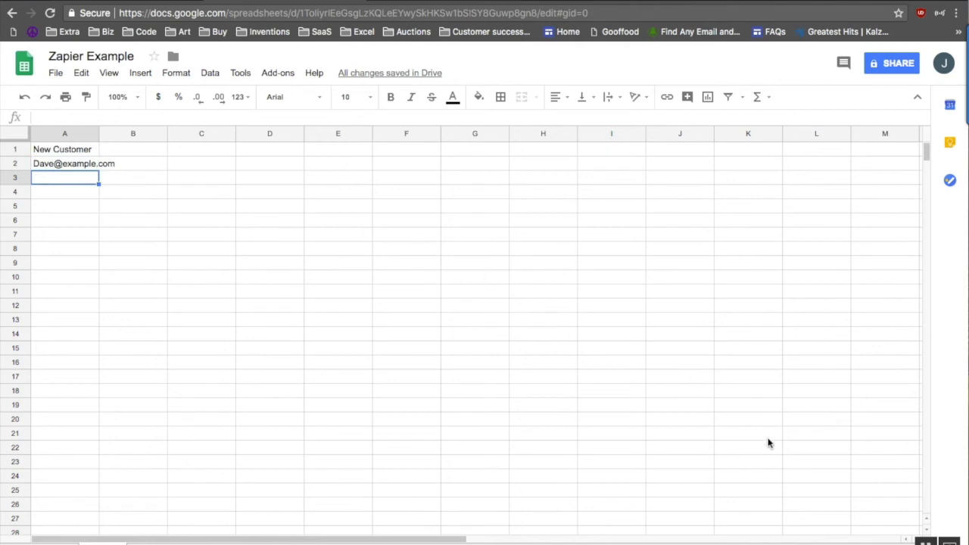
click(456, 4)
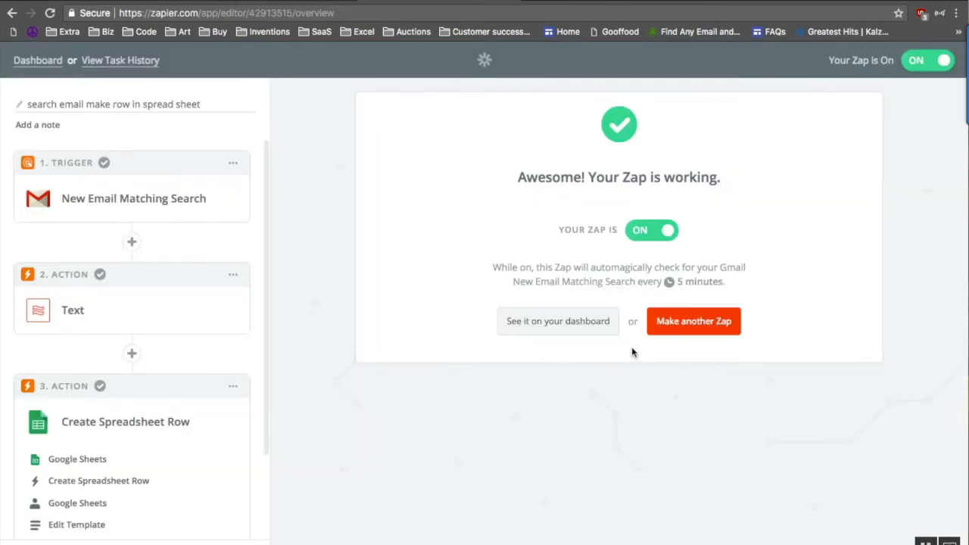
View the finished zap on the Zapier dashboard, then look at the Task History and Explore pages.
click(563, 324)
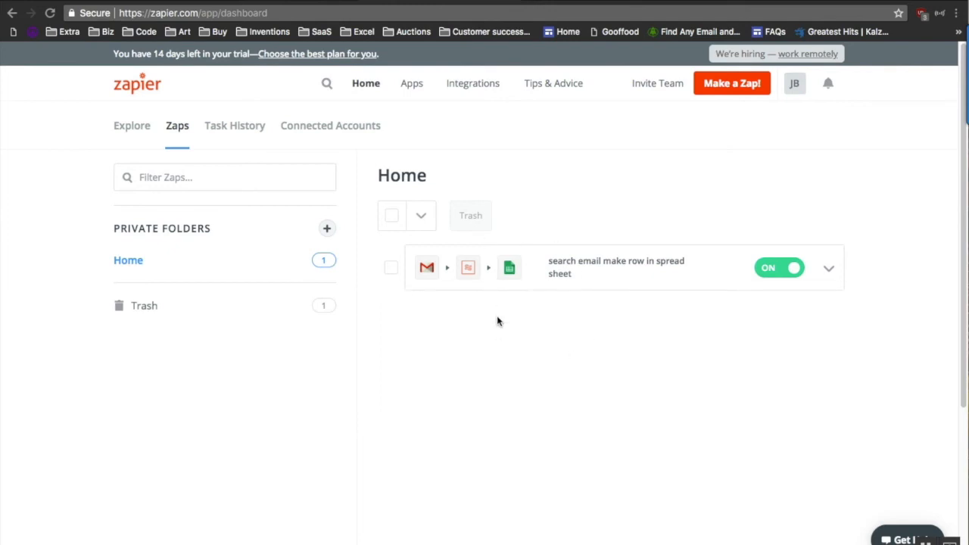
click(231, 133)
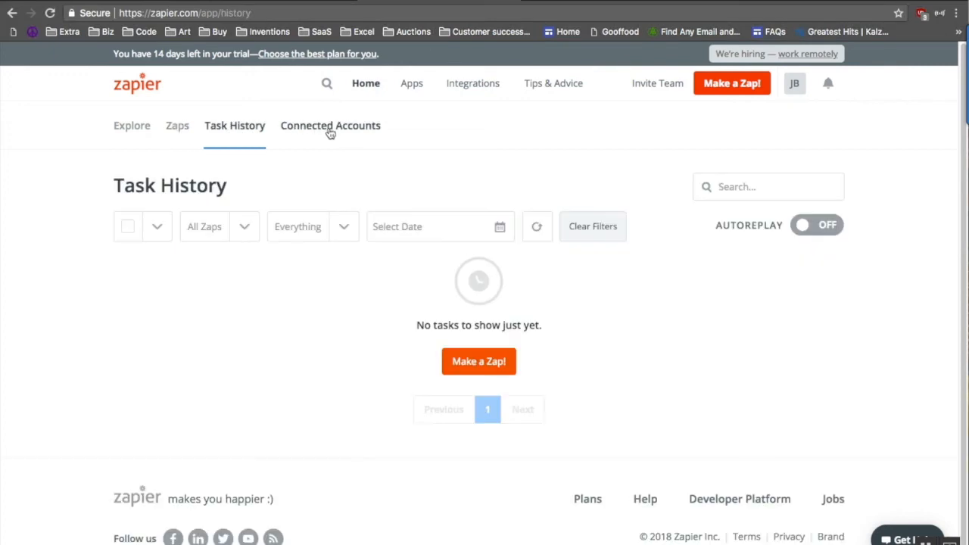
click(131, 127)
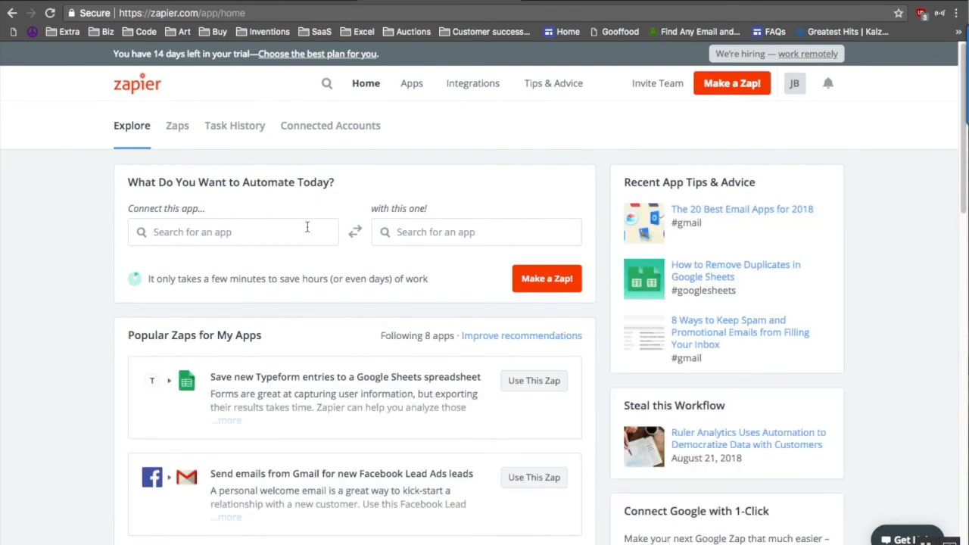
Browse Zapier's directory of supported apps through the whole Top 100 list and return to its beginning.
click(425, 92)
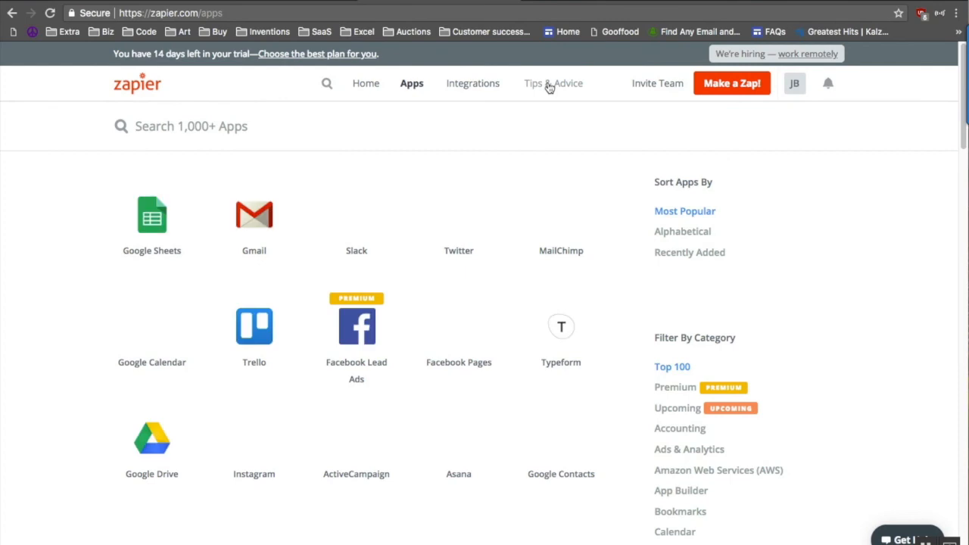
scroll(308, 393, down, 3)
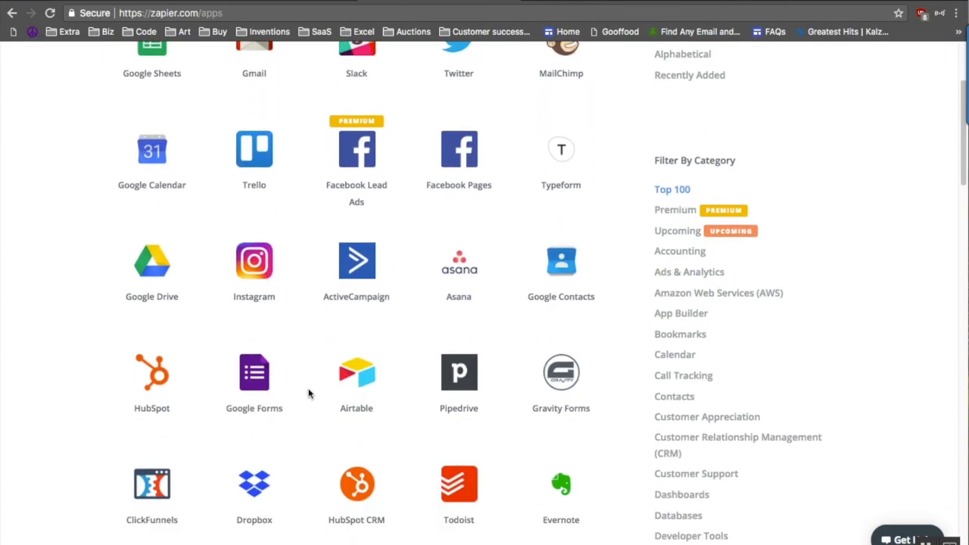
scroll(303, 305, down, 4)
scroll(303, 305, down, 6)
scroll(303, 304, down, 8)
scroll(303, 304, down, 5)
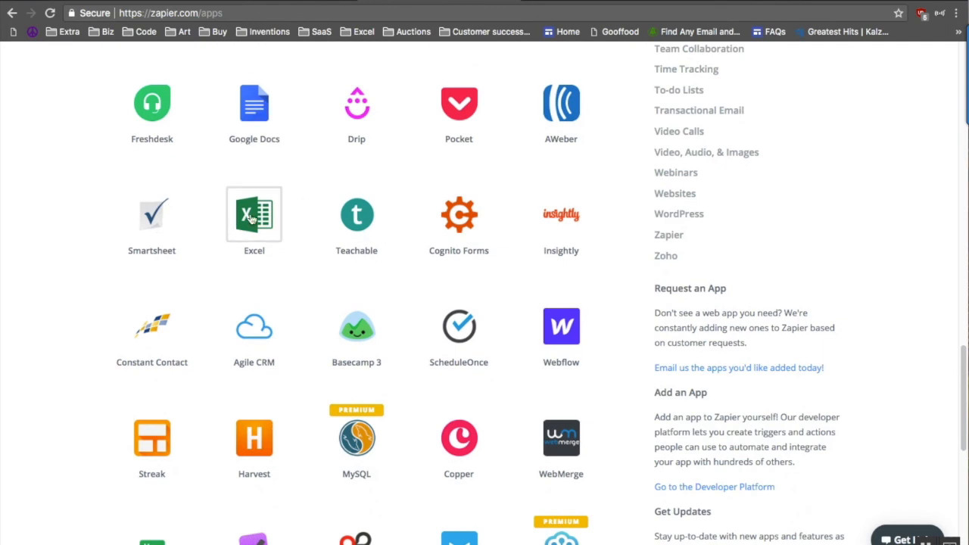
scroll(269, 227, down, 1)
mouse_move(551, 375)
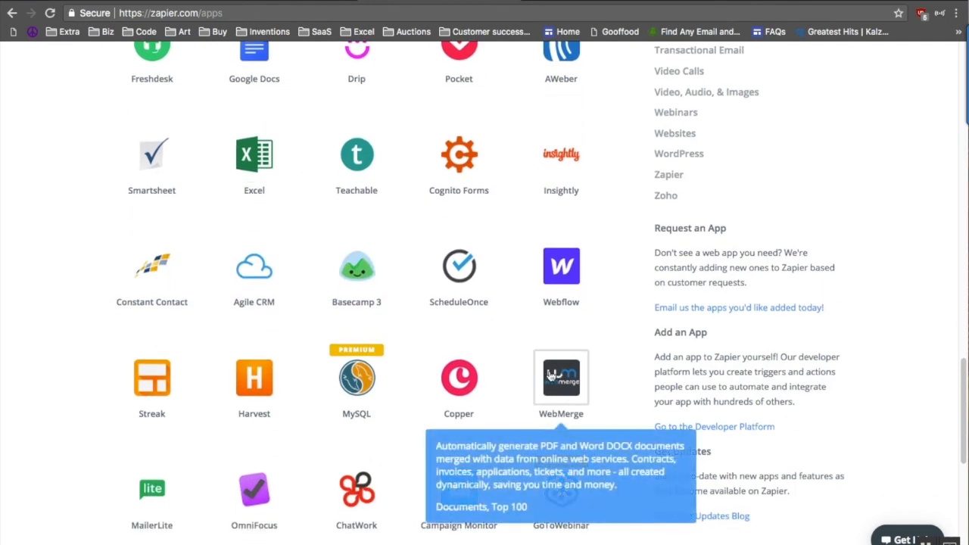
scroll(557, 371, down, 2)
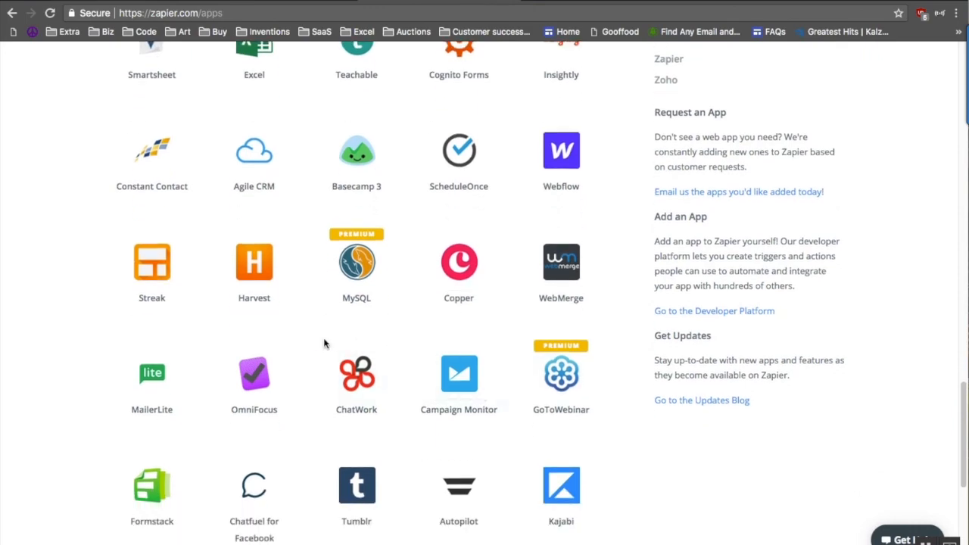
scroll(324, 343, down, 6)
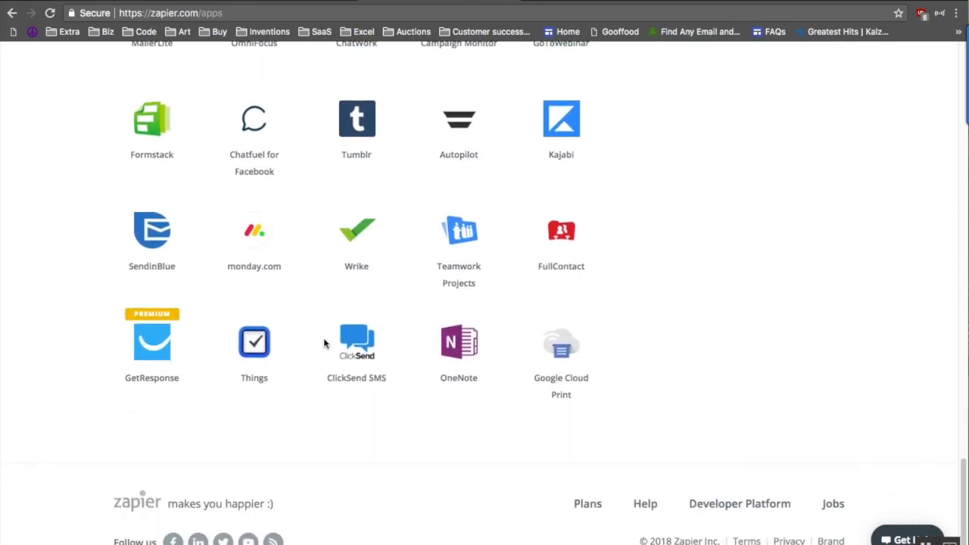
scroll(324, 343, up, 15)
scroll(324, 343, up, 12)
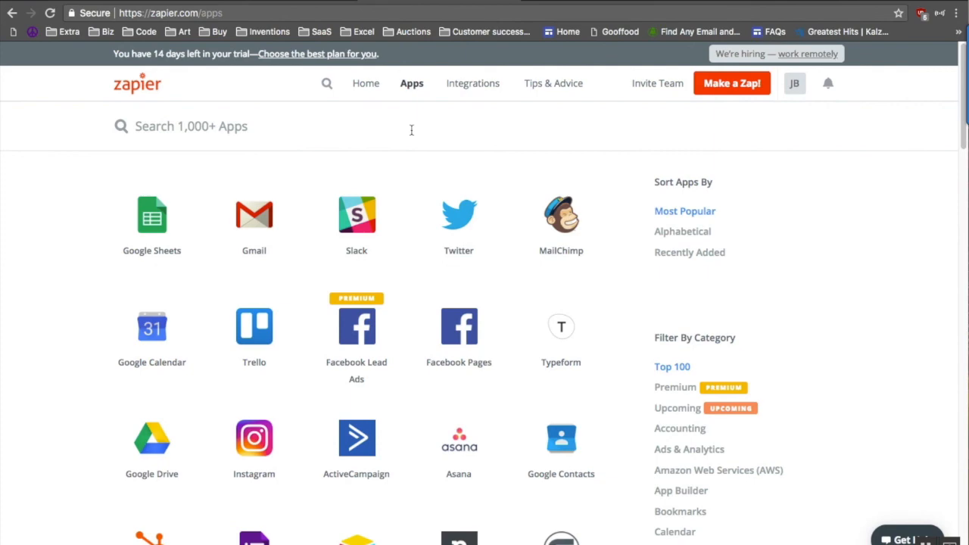
Look over the Zapier blog page, then leave it and open the Zapier Help page.
click(558, 91)
scroll(846, 523, down, 3)
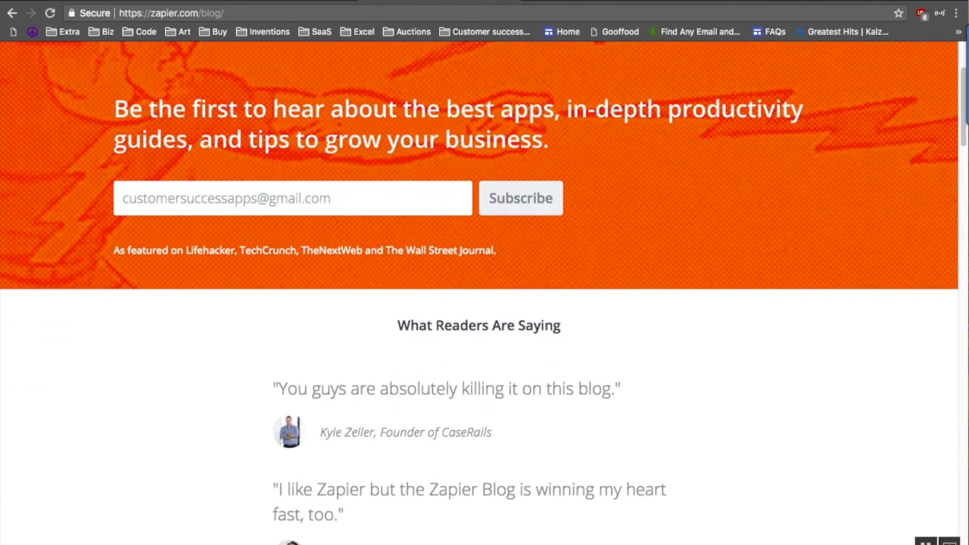
click(12, 13)
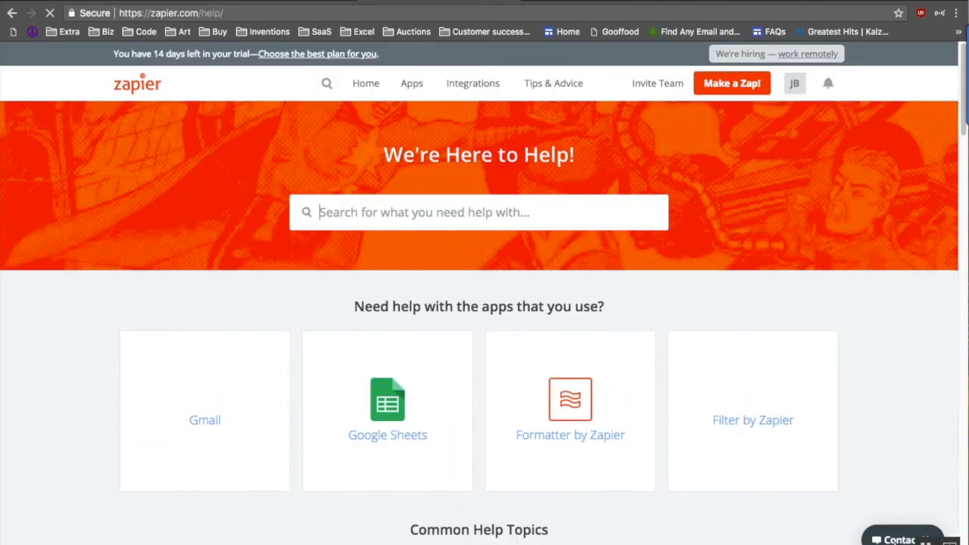
Look over the Help page's app-specific help and Common Help Topics, then return to its search area.
scroll(795, 345, down, 4)
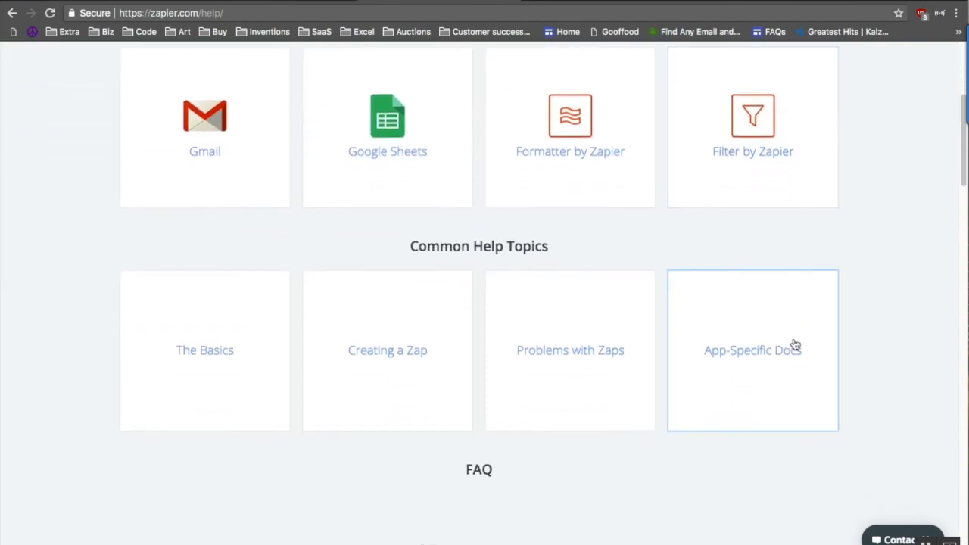
scroll(795, 345, up, 2)
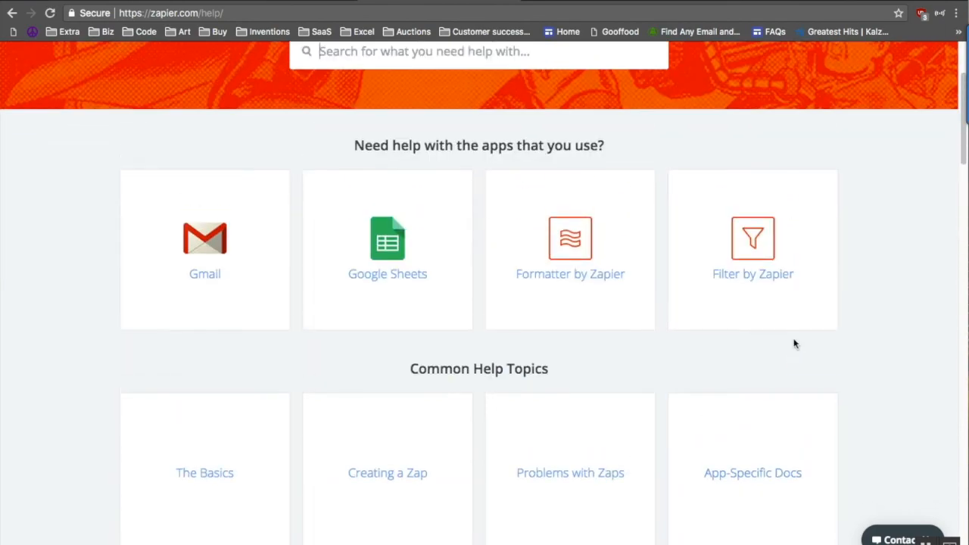
scroll(795, 345, up, 3)
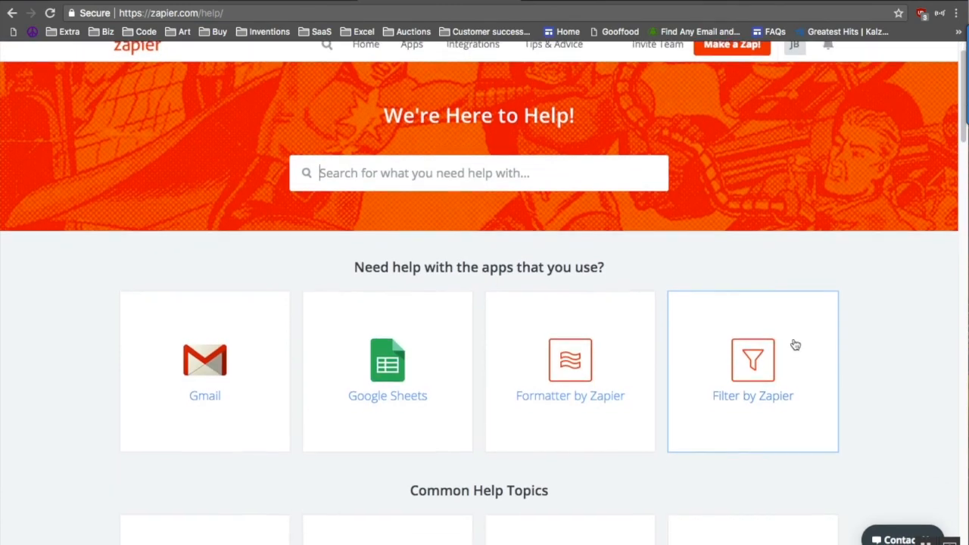
scroll(795, 345, up, 1)
Highlight the heading "Need help with the apps that you use?", examine the help topics and FAQ below it, and return to the page's beginning.
drag(350, 306, 536, 329)
scroll(460, 384, down, 2)
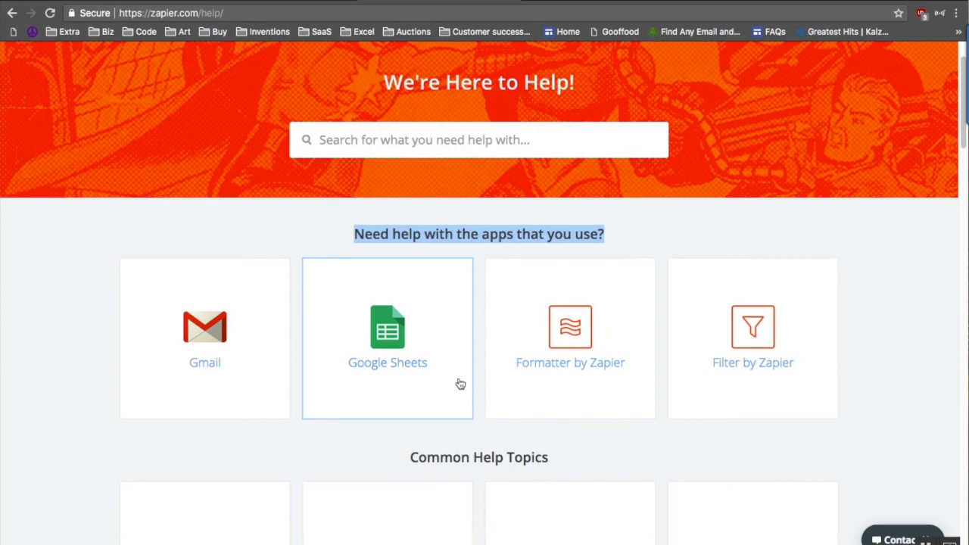
scroll(460, 384, down, 1)
scroll(461, 414, down, 3)
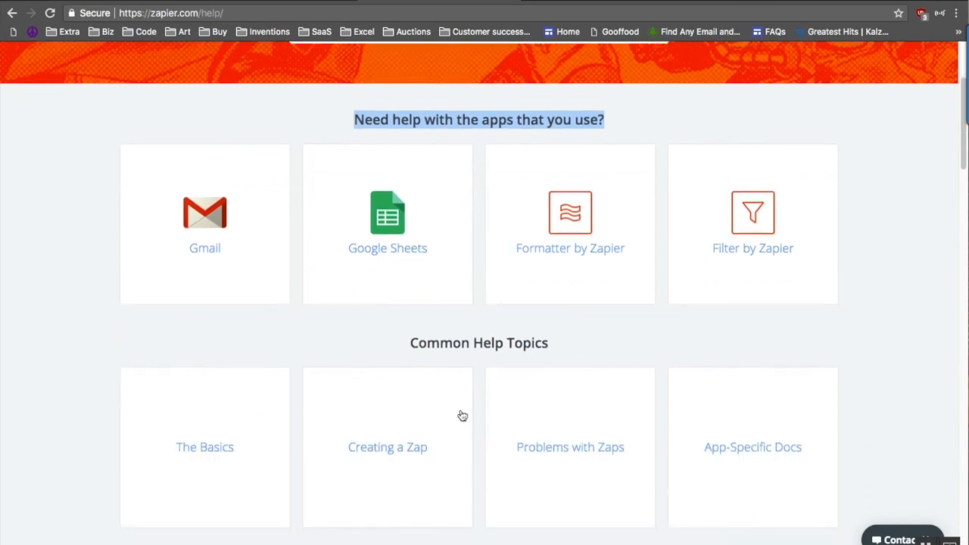
scroll(462, 416, down, 1)
scroll(340, 353, down, 3)
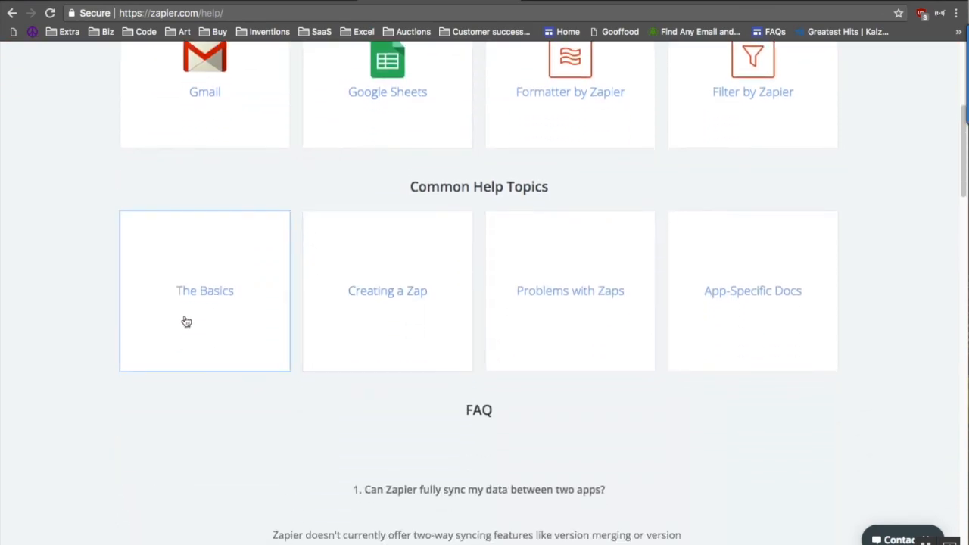
scroll(789, 283, down, 5)
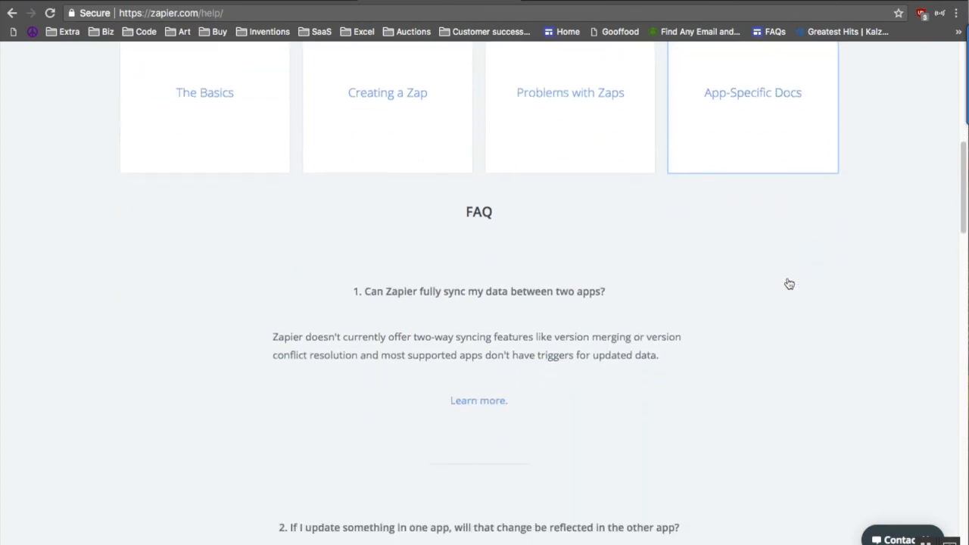
scroll(789, 284, up, 8)
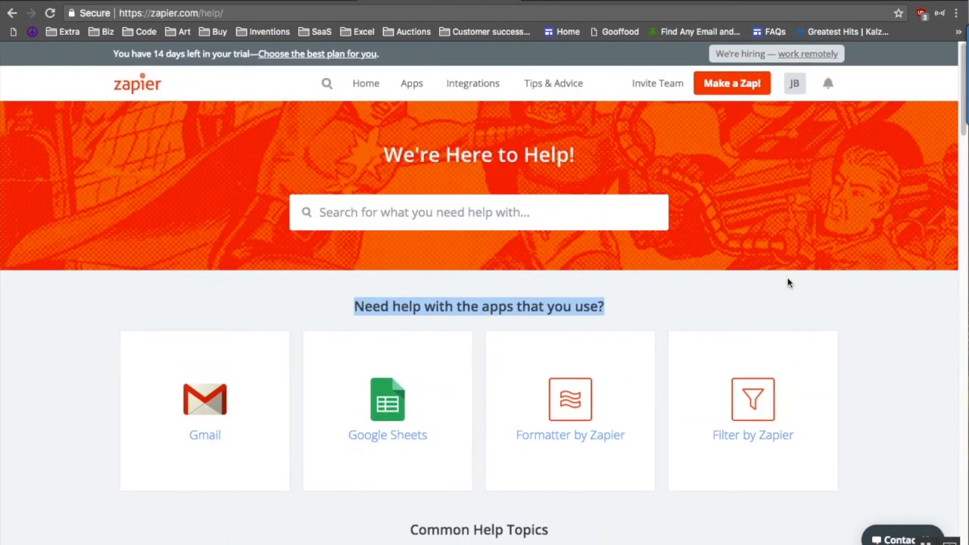